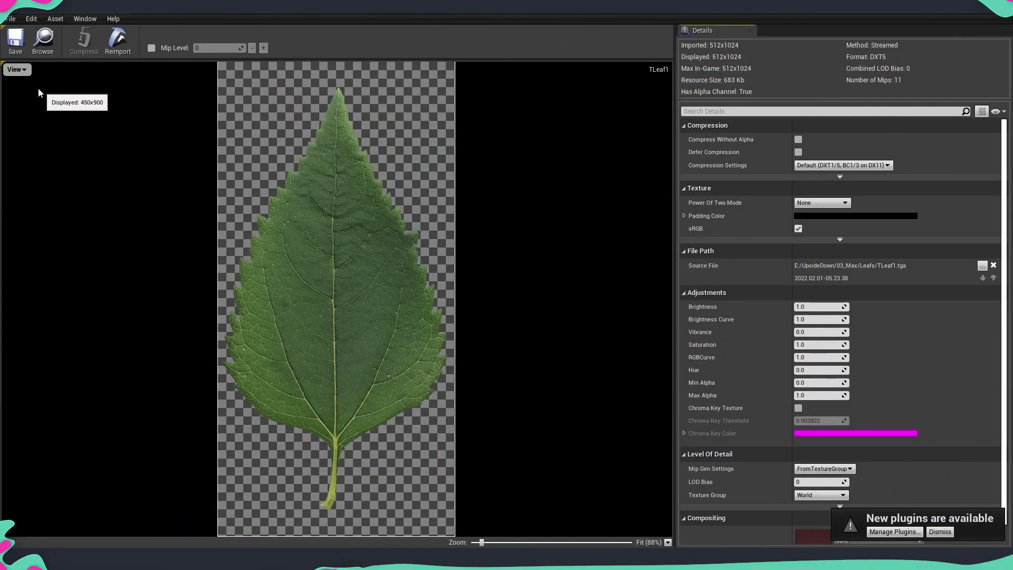
- Isolate the texture's red channel by turning off green, blue and alpha
{"action": "left_click", "coordinate": [25, 73]}
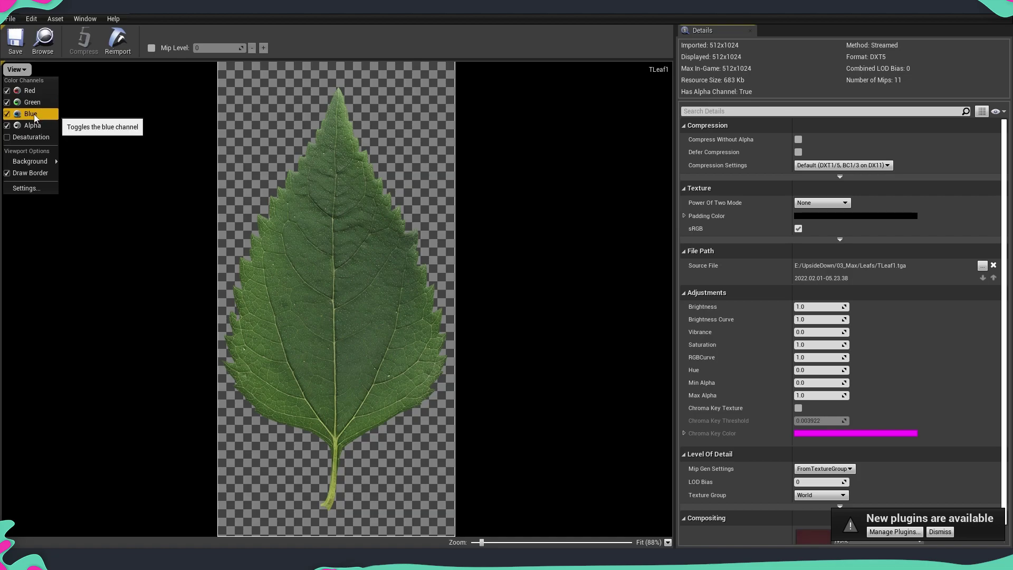
{"action": "left_click", "coordinate": [7, 102]}
{"action": "left_click", "coordinate": [8, 113]}
{"action": "left_click", "coordinate": [9, 125]}
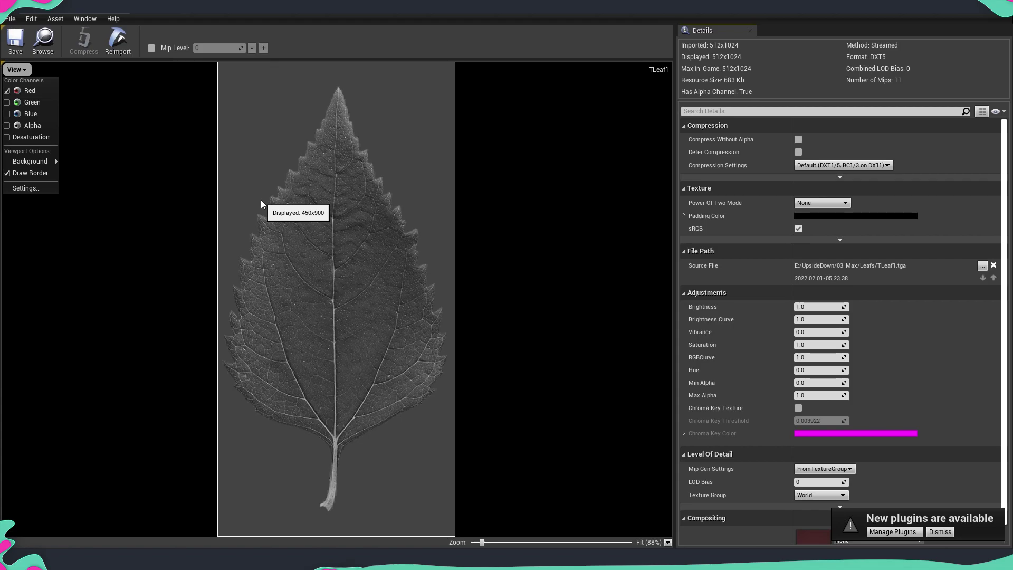
- Preview the green and blue channels alone, then restore all RGB and alpha channels
{"action": "left_click", "coordinate": [9, 103]}
{"action": "left_click", "coordinate": [7, 102]}
{"action": "left_click", "coordinate": [7, 103]}
{"action": "left_click", "coordinate": [7, 114]}
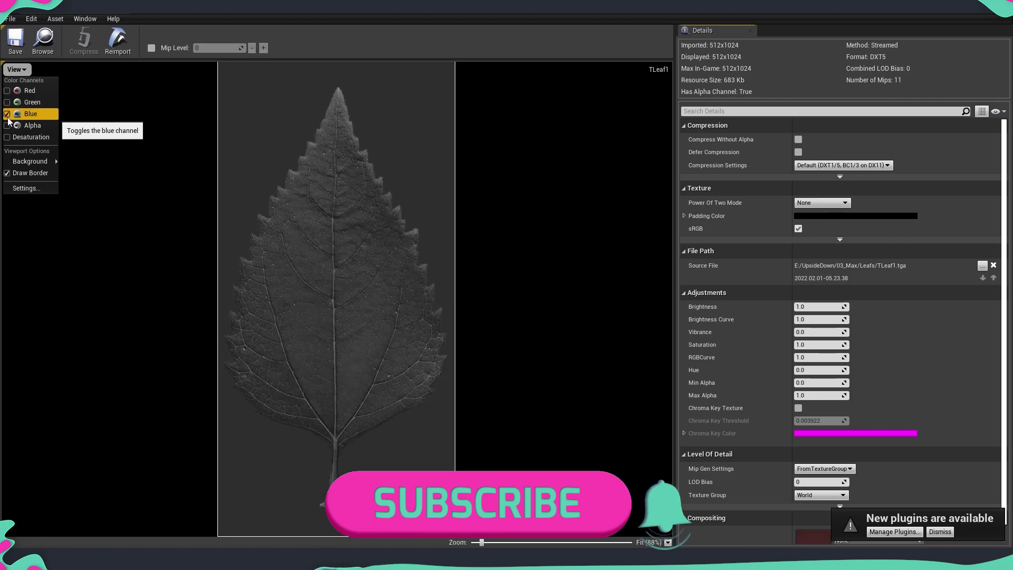
{"action": "left_click", "coordinate": [8, 114]}
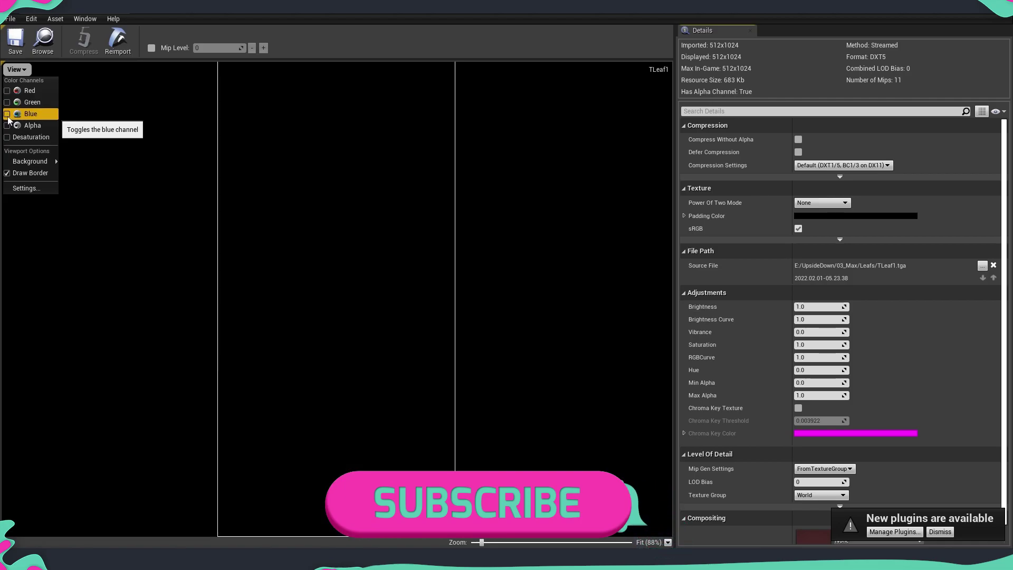
{"action": "left_click", "coordinate": [8, 114]}
{"action": "left_click", "coordinate": [8, 102]}
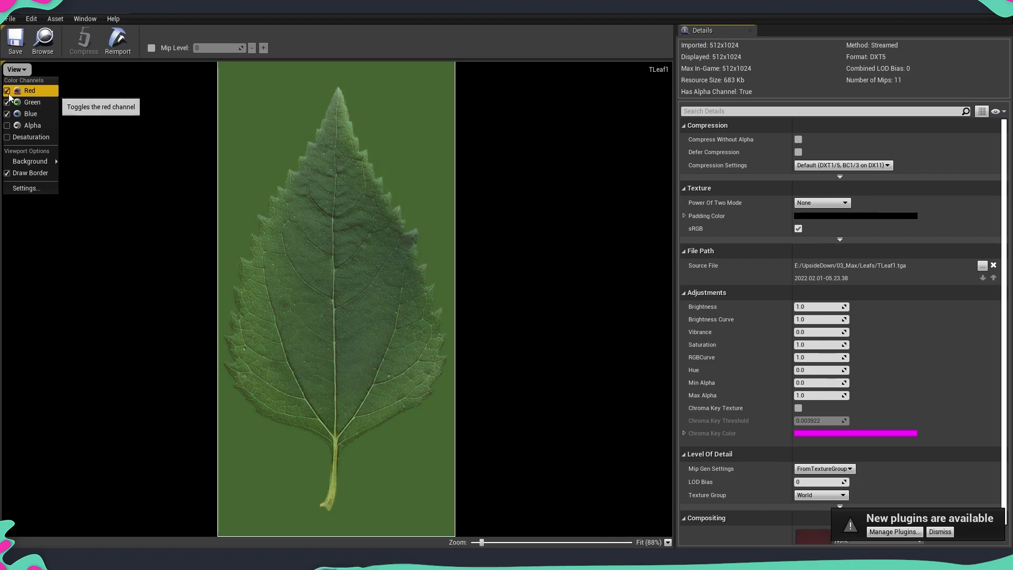
{"action": "left_click", "coordinate": [7, 91]}
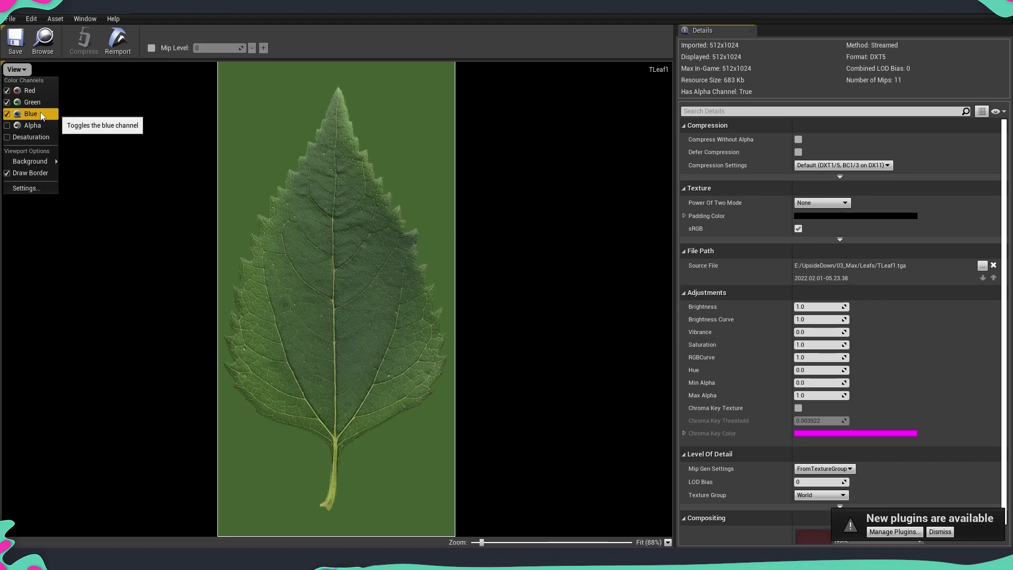
{"action": "left_click", "coordinate": [7, 126]}
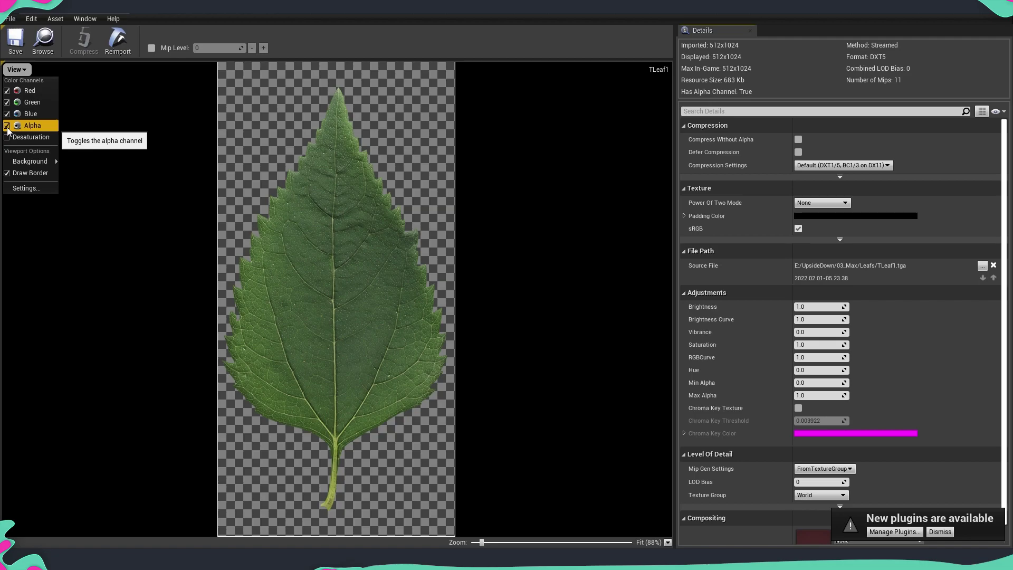
{"action": "left_click", "coordinate": [407, 416]}
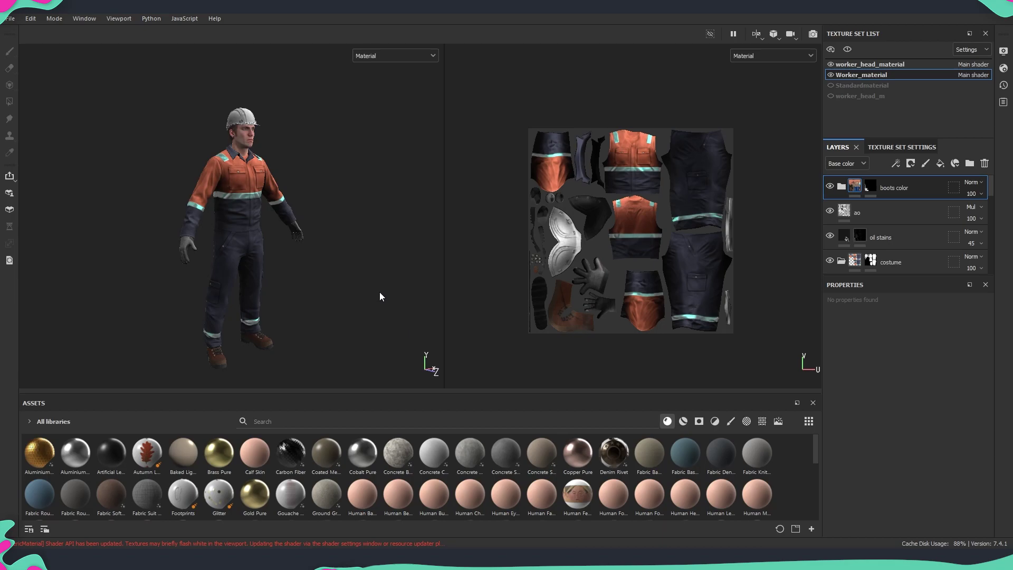
- Open Export Textures and browse the output templates for Unreal Engine 4 (Packed)
{"action": "left_click", "coordinate": [13, 19]}
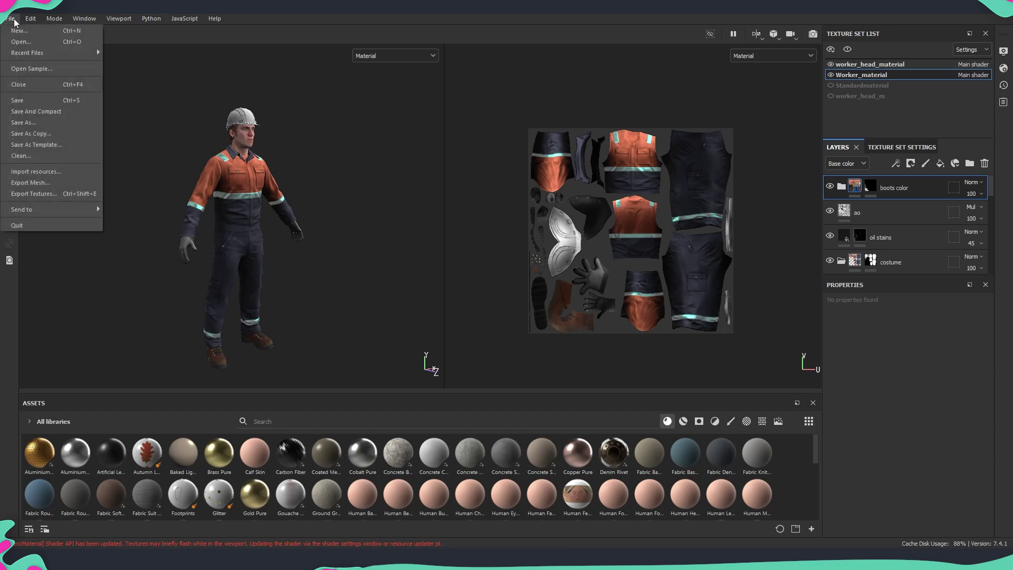
{"action": "left_click", "coordinate": [42, 194]}
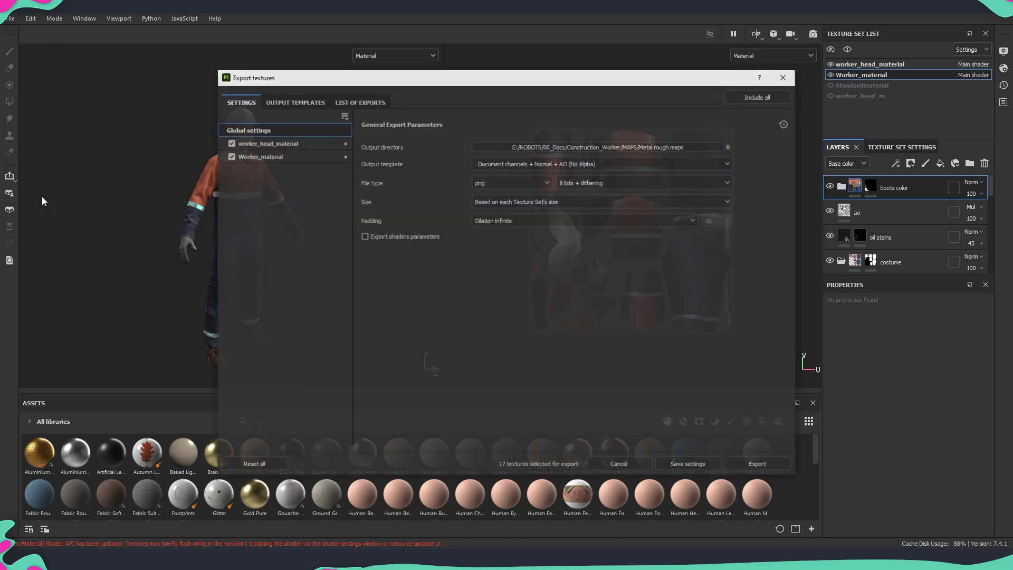
{"action": "left_click", "coordinate": [562, 161]}
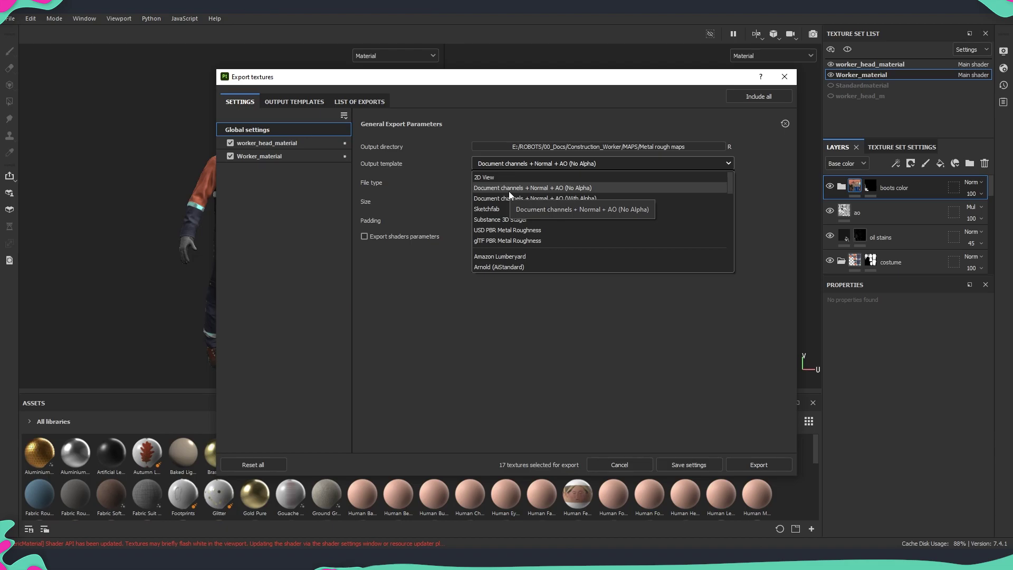
{"action": "scroll", "coordinate": [581, 203], "scroll_direction": "down", "scroll_amount": 5}
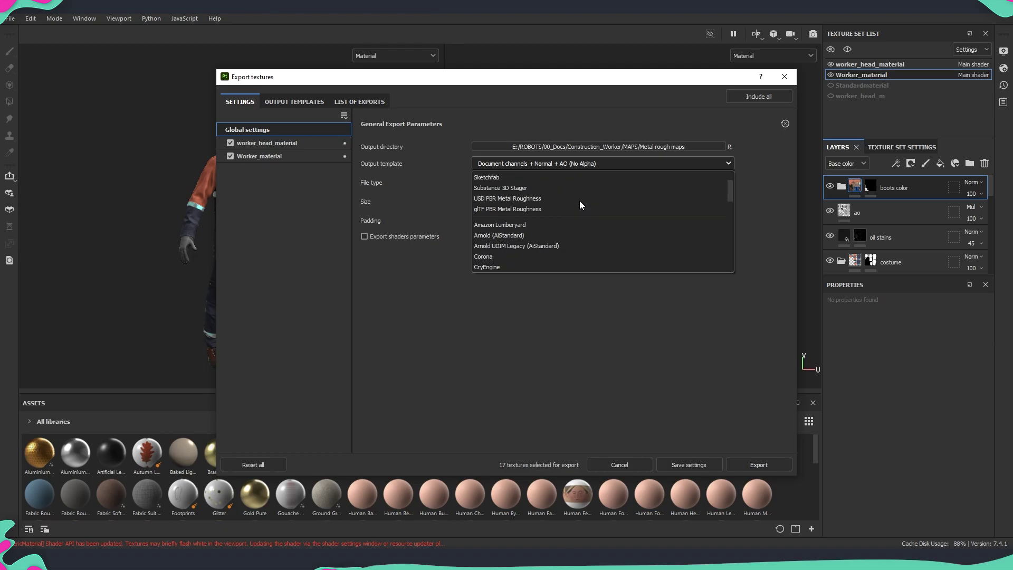
{"action": "scroll", "coordinate": [579, 200], "scroll_direction": "down", "scroll_amount": 5}
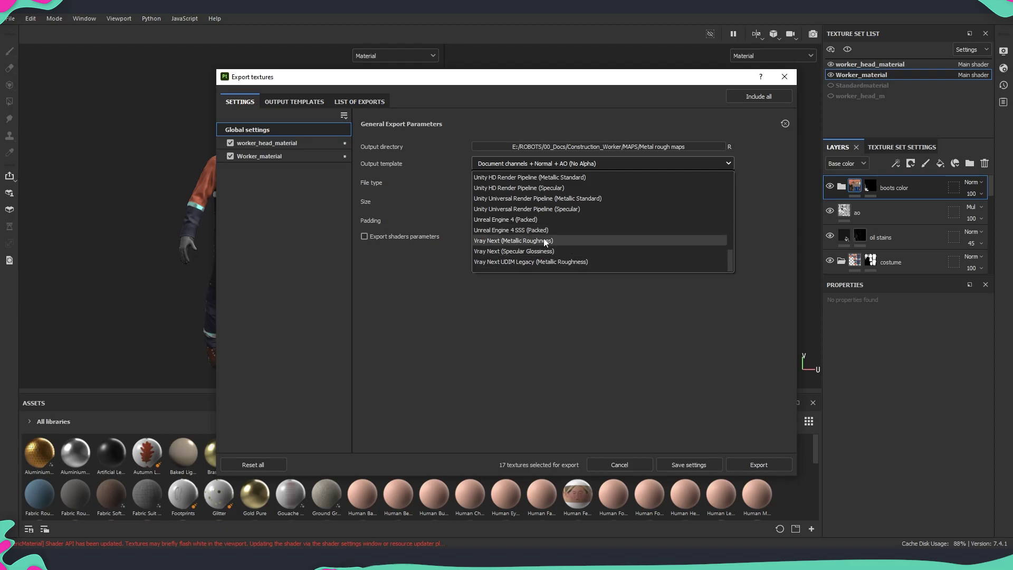
{"action": "scroll", "coordinate": [500, 225], "scroll_direction": "up", "scroll_amount": 3}
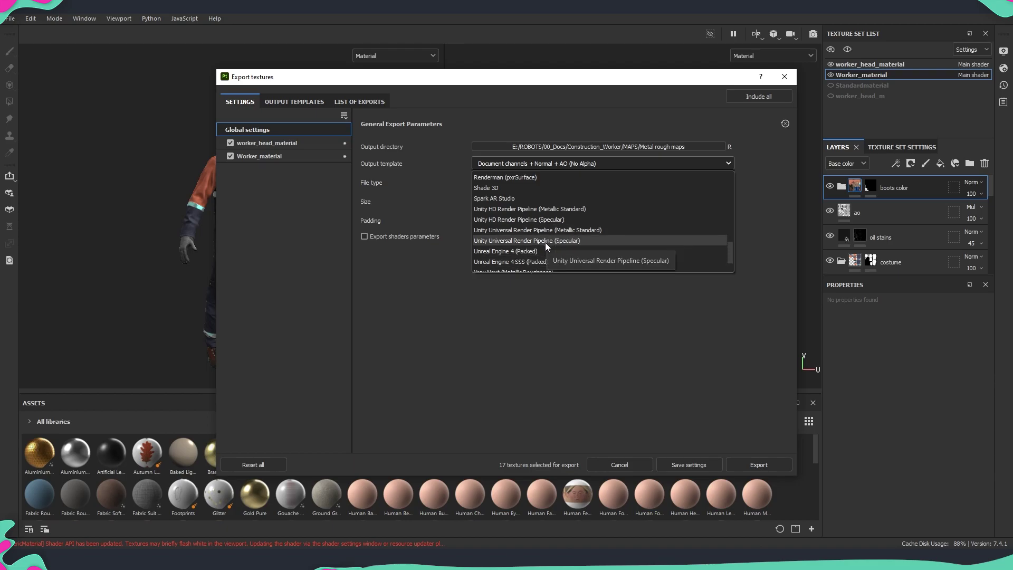
{"action": "left_click", "coordinate": [510, 252]}
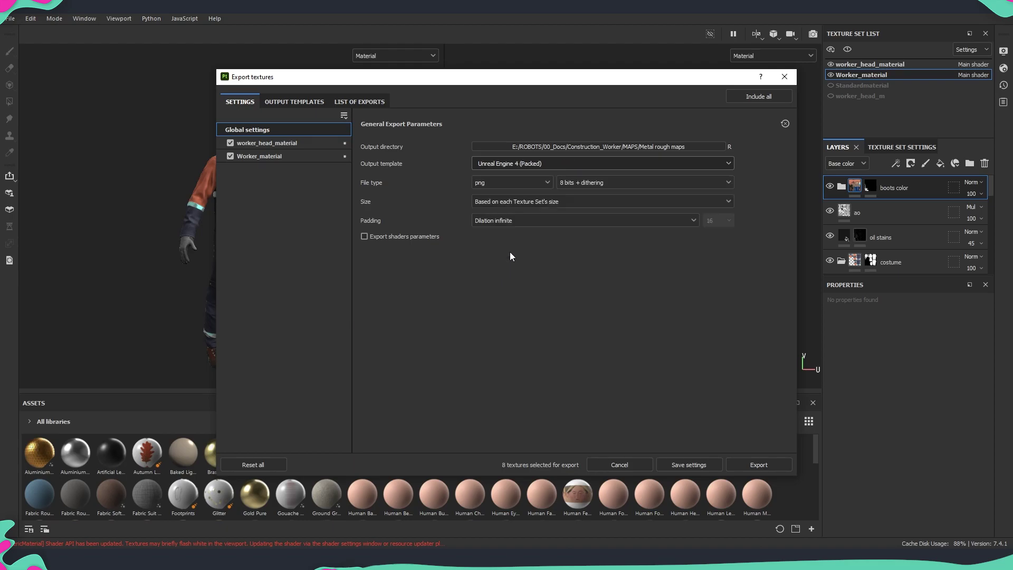
{"action": "left_click", "coordinate": [507, 186]}
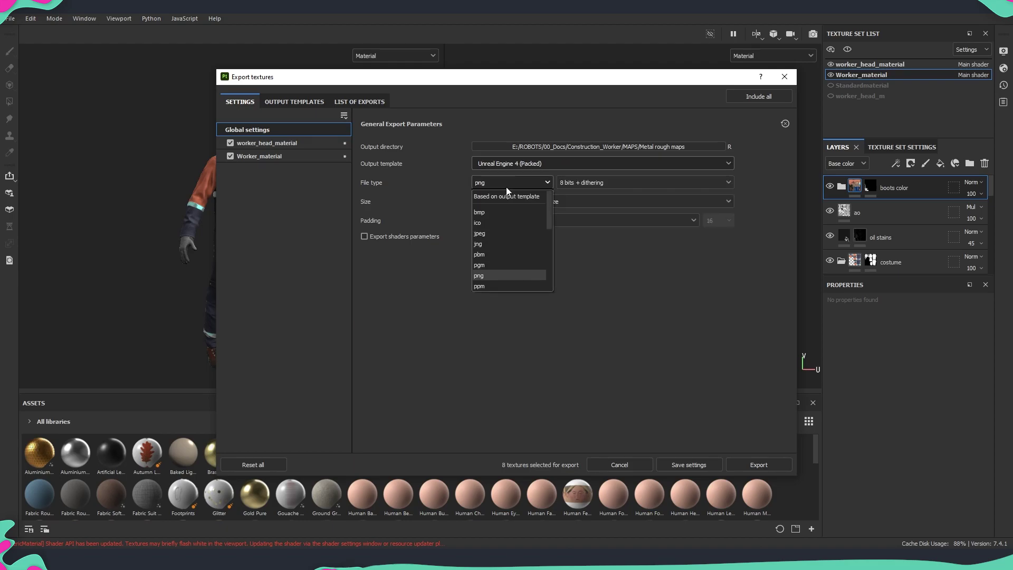
{"action": "left_click_drag", "start_coordinate": [549, 220], "coordinate": [549, 239]}
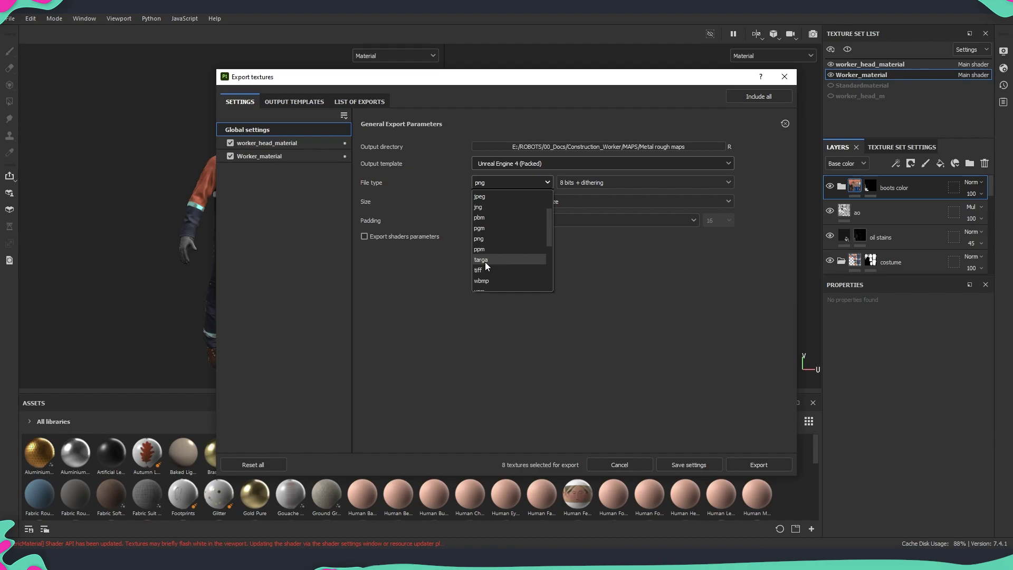
{"action": "left_click", "coordinate": [515, 203]}
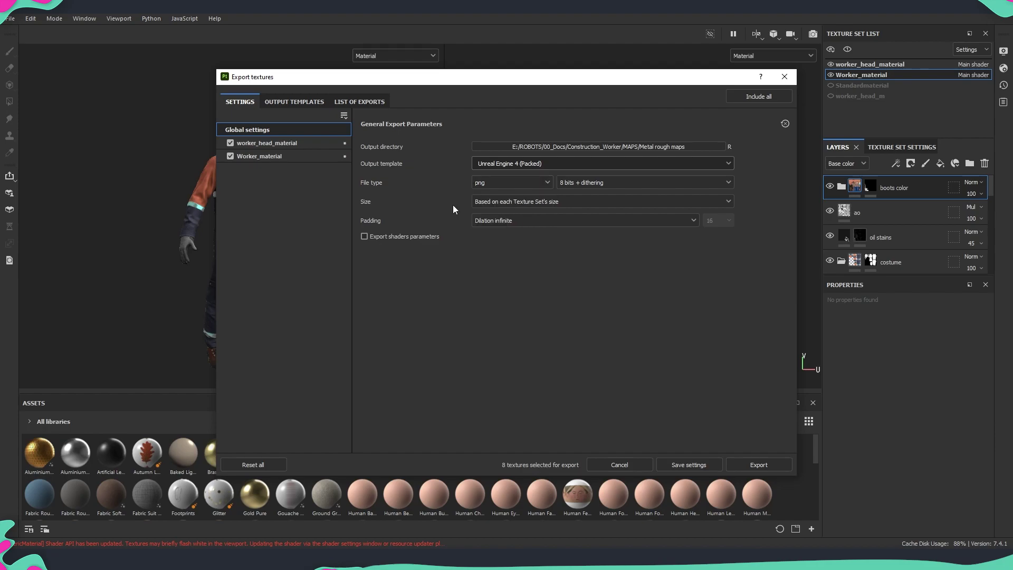
{"action": "left_click", "coordinate": [517, 202]}
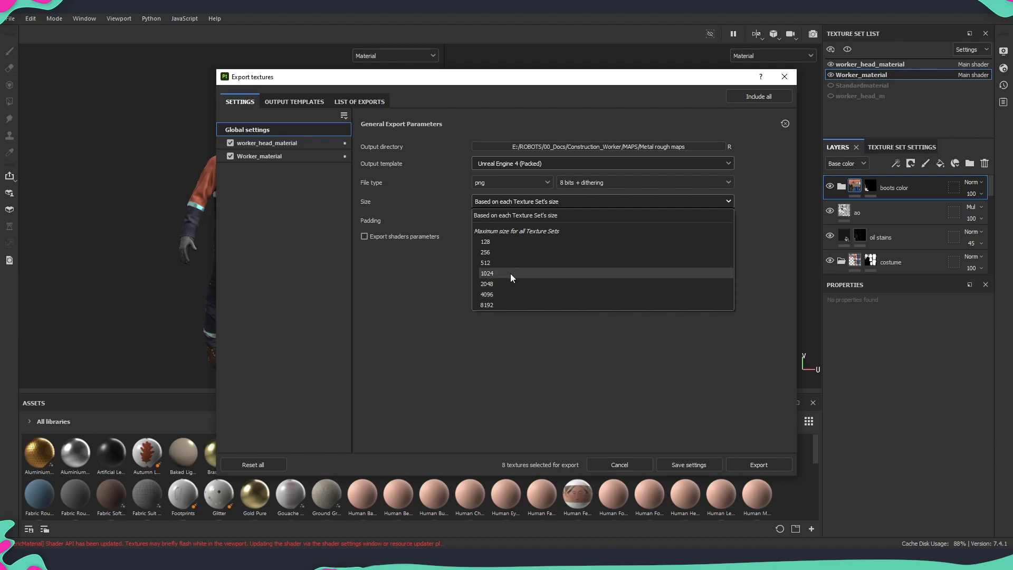
{"action": "left_click", "coordinate": [406, 316]}
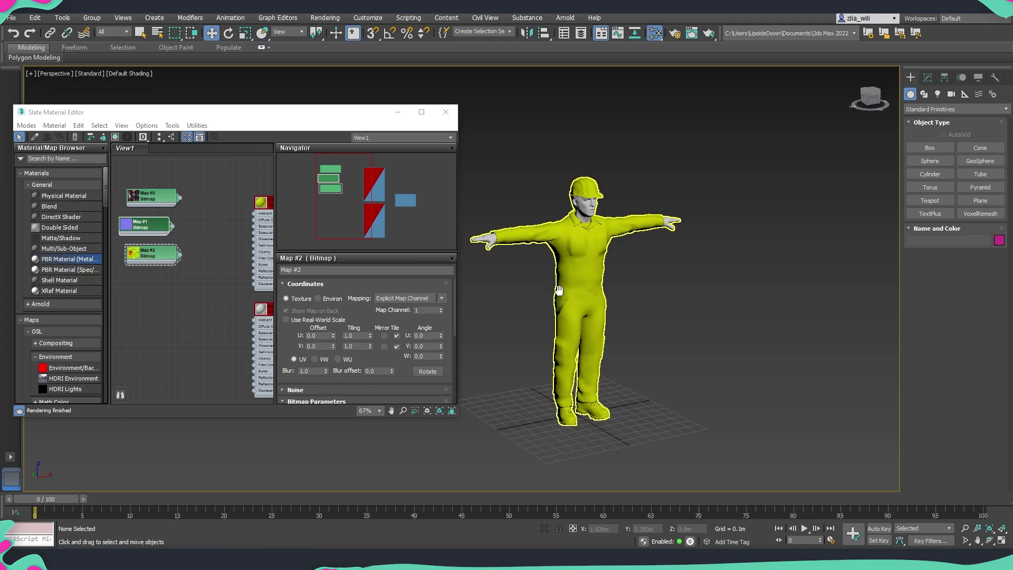
- Reframe the character and pan the Slate Material Editor to bring the material nodes into view
{"action": "middle_click_drag", "start_coordinate": [594, 286], "coordinate": [653, 280]}
{"action": "left_click_drag", "start_coordinate": [328, 121], "coordinate": [338, 123]}
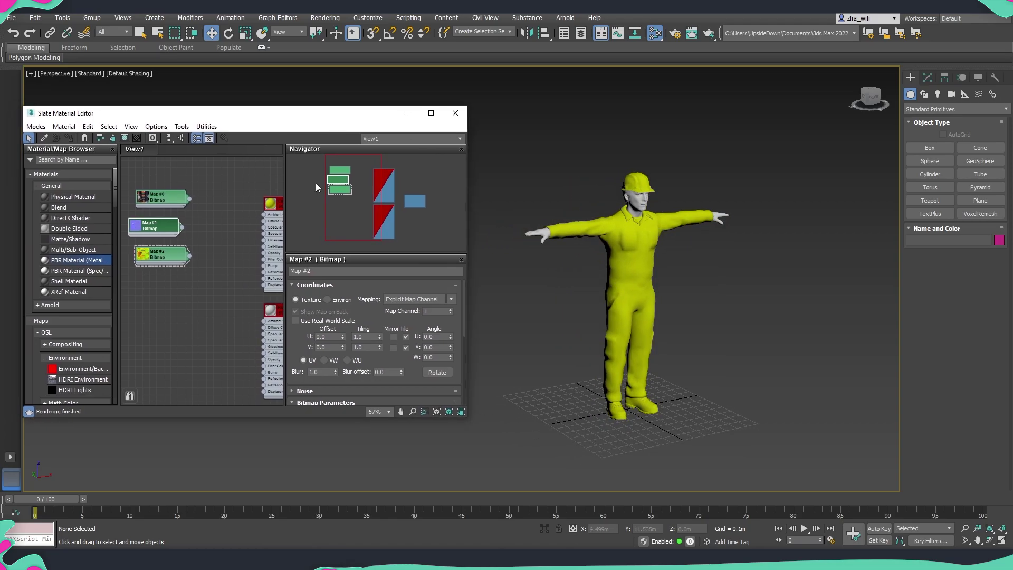
{"action": "middle_click_drag", "start_coordinate": [268, 254], "coordinate": [169, 267]}
{"action": "middle_click_drag", "start_coordinate": [238, 281], "coordinate": [237, 281]}
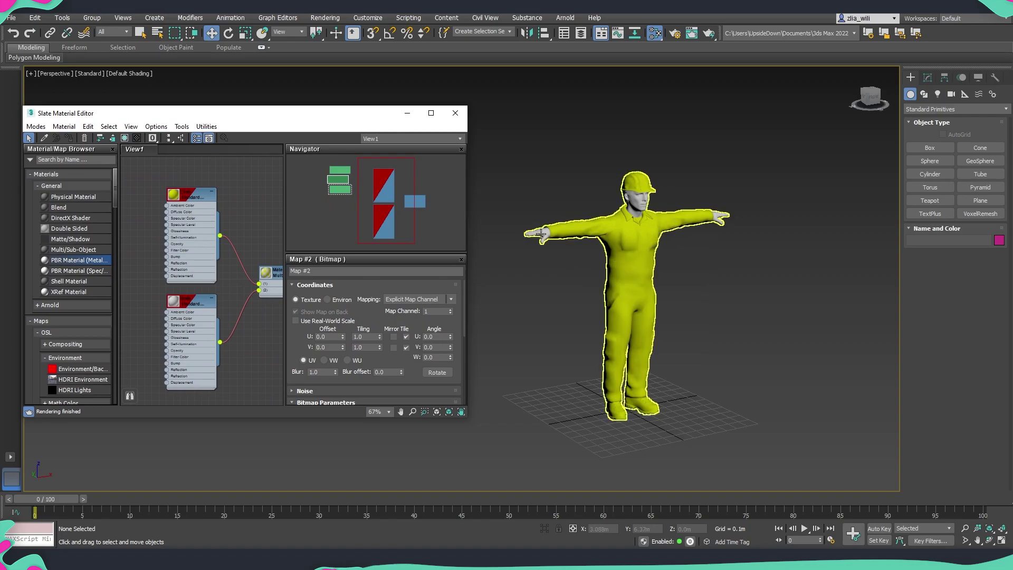
{"action": "scroll", "coordinate": [540, 233], "scroll_direction": "up", "scroll_amount": 4}
{"action": "scroll", "coordinate": [748, 195], "scroll_direction": "down", "scroll_amount": 5}
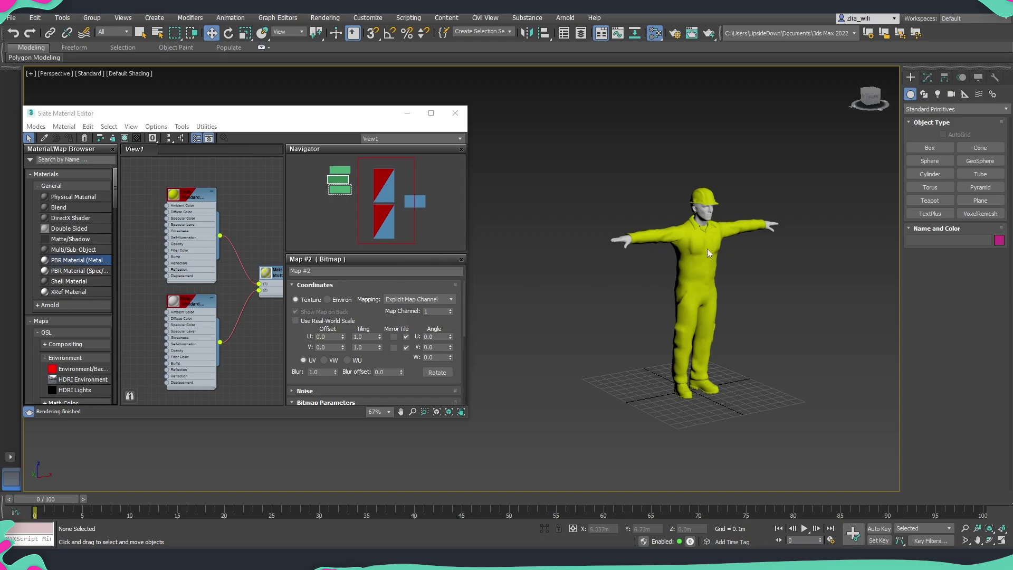
{"action": "scroll", "coordinate": [706, 249], "scroll_direction": "up", "scroll_amount": 4}
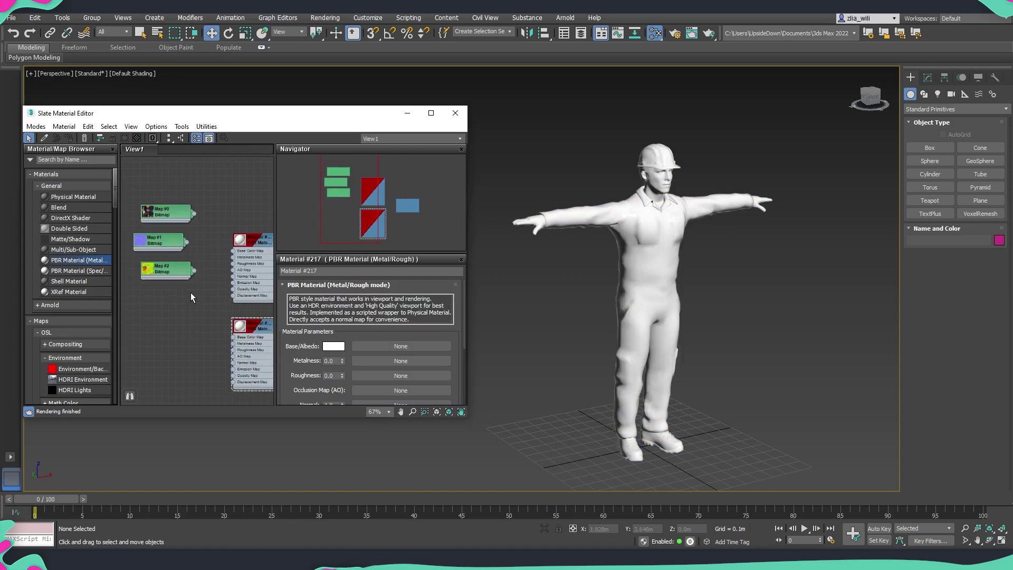
- Wire Map #0 into the PBR material's Base Color Map and move the Map #2 node aside
{"action": "scroll", "coordinate": [221, 228], "scroll_direction": "up", "scroll_amount": 2}
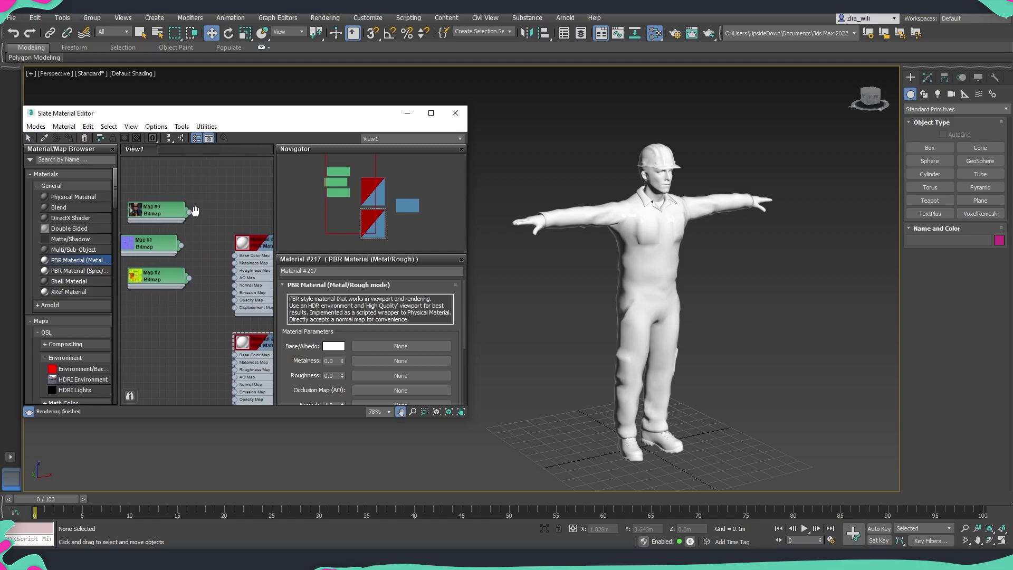
{"action": "left_click_drag", "start_coordinate": [189, 212], "coordinate": [235, 287]}
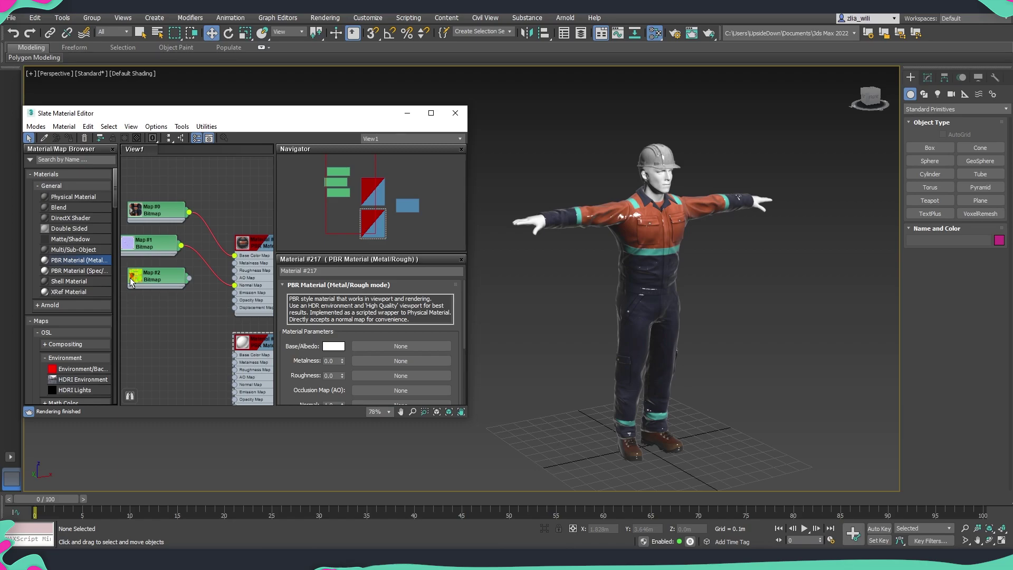
{"action": "middle_click_drag", "start_coordinate": [158, 309], "coordinate": [191, 273]}
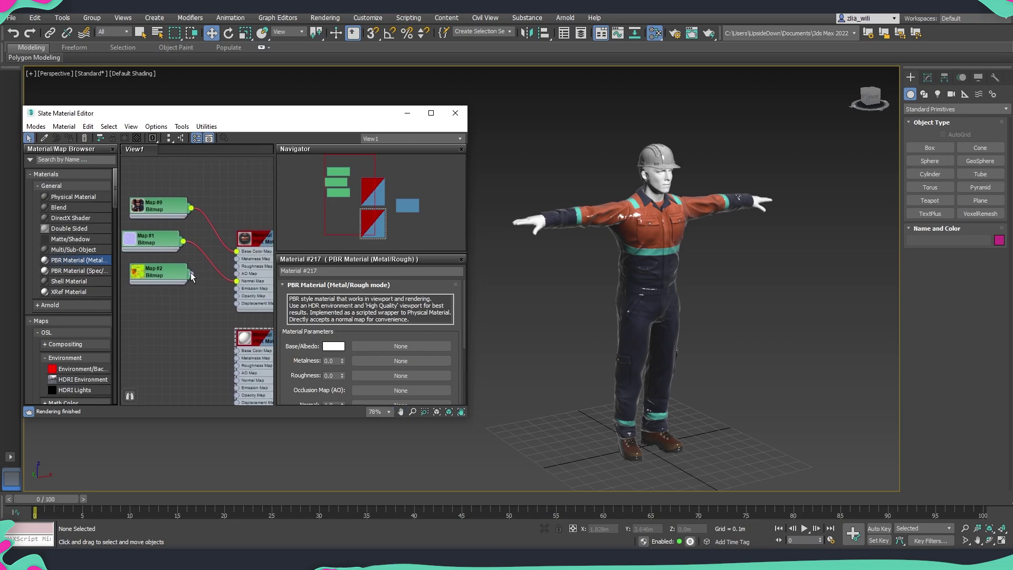
{"action": "left_click_drag", "start_coordinate": [168, 274], "coordinate": [157, 284]}
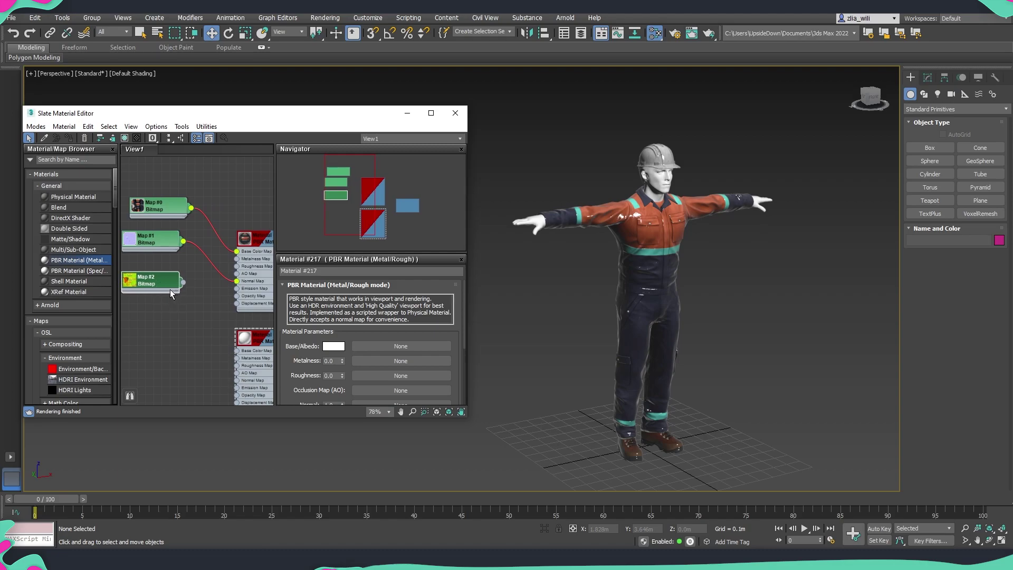
{"action": "middle_click_drag", "start_coordinate": [182, 304], "coordinate": [212, 294]}
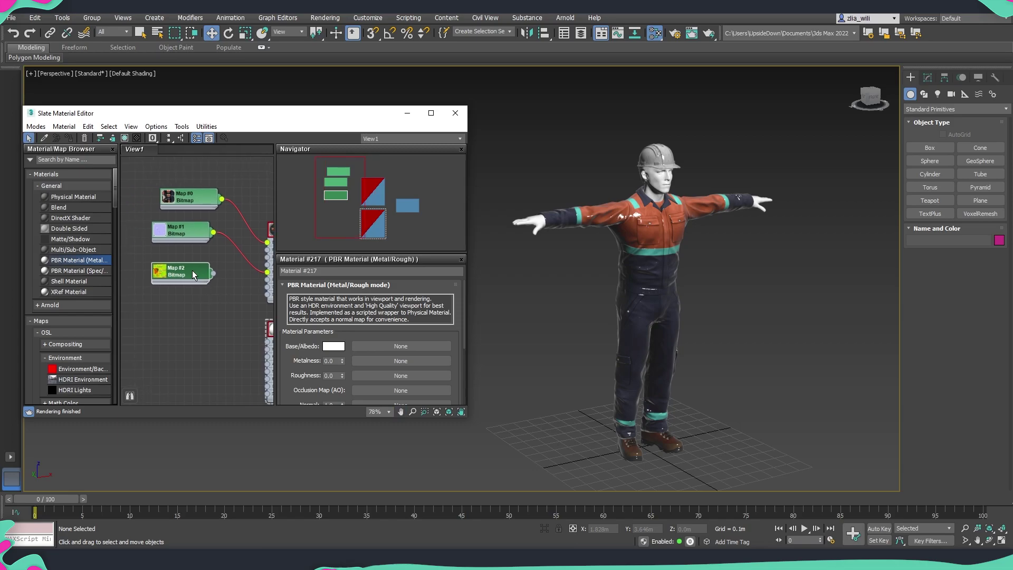
{"action": "left_click_drag", "start_coordinate": [192, 275], "coordinate": [164, 278]}
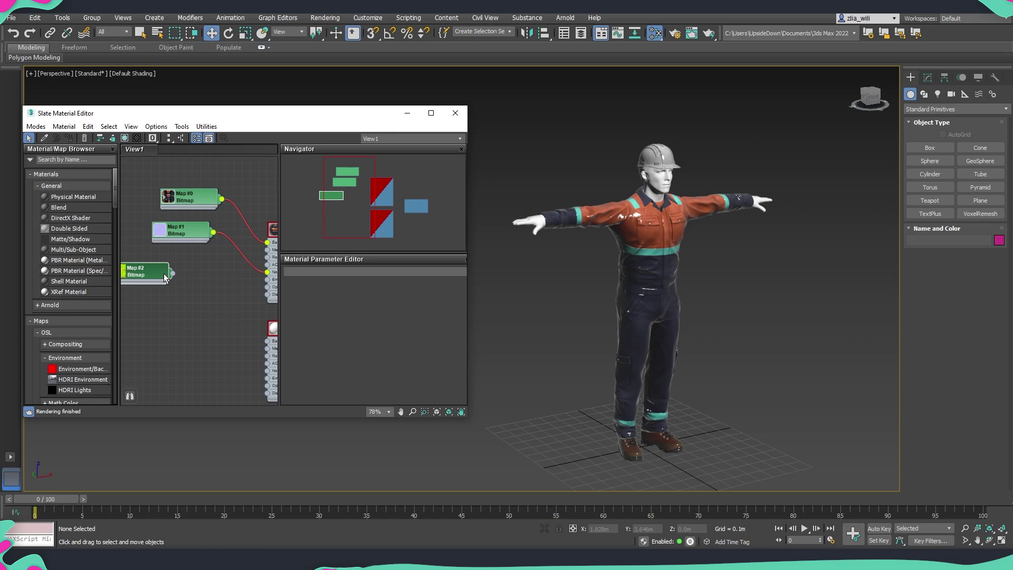
- Add a Components (color) node found via 'com' and feed Map #2 into it
{"action": "left_click", "coordinate": [69, 160]}
{"action": "type", "text": "com"}
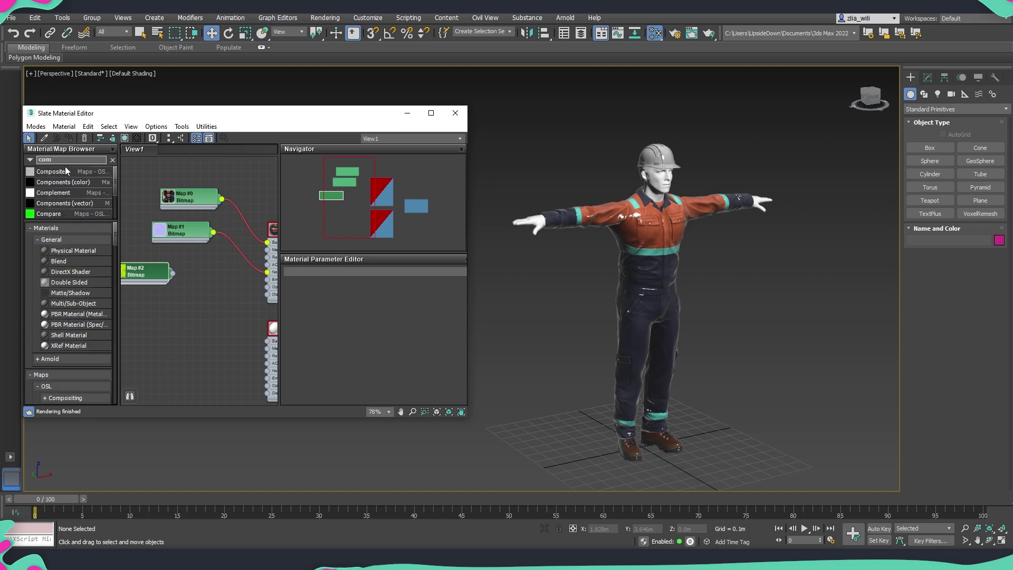
{"action": "left_click_drag", "start_coordinate": [64, 182], "coordinate": [188, 273]}
{"action": "middle_click_drag", "start_coordinate": [168, 251], "coordinate": [190, 242]}
{"action": "left_click_drag", "start_coordinate": [171, 264], "coordinate": [188, 280]}
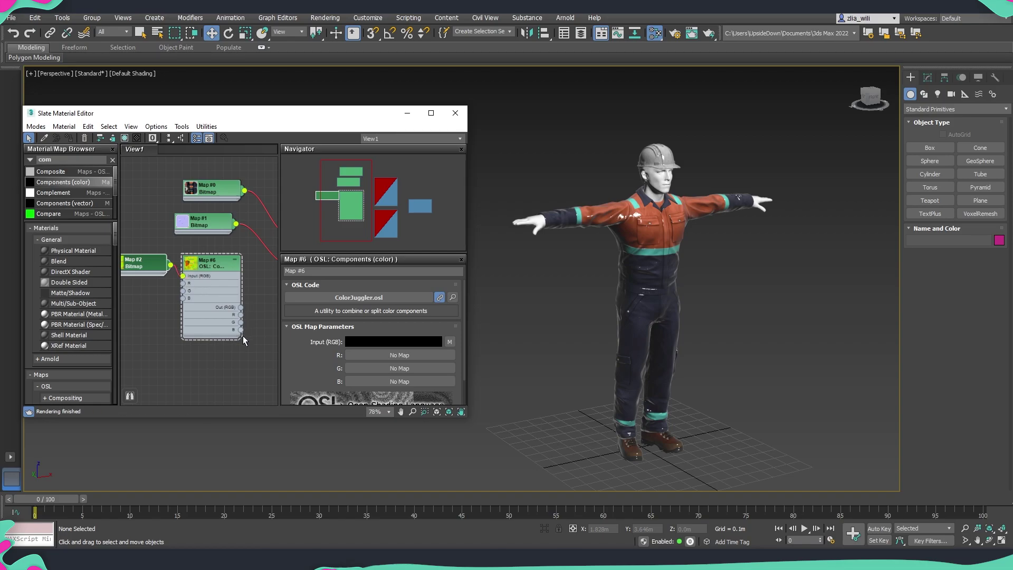
- Connect the R, G and B outputs to the material's AO, roughness and Metalness maps
{"action": "middle_click_drag", "start_coordinate": [244, 340], "coordinate": [180, 343]}
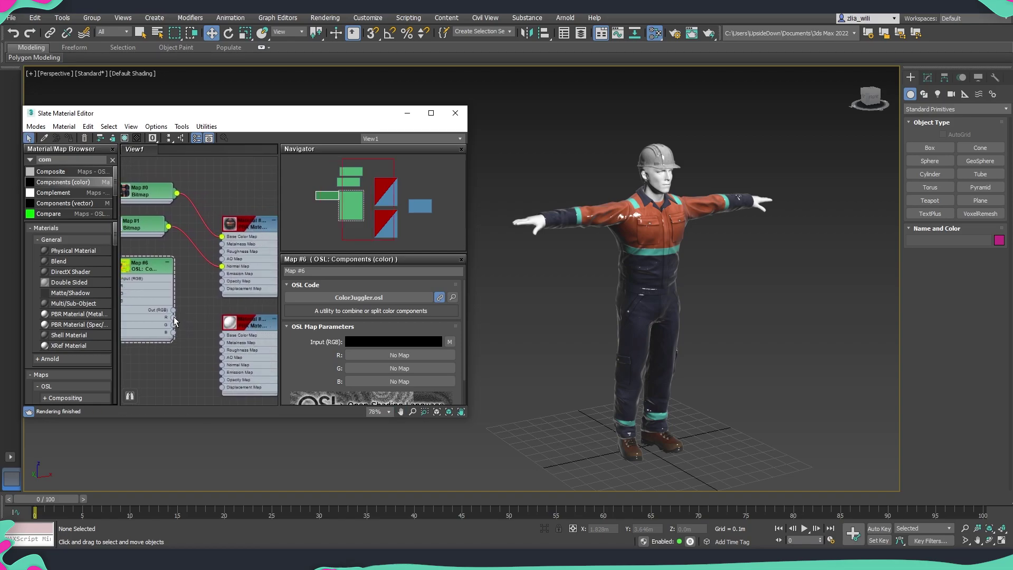
{"action": "left_click_drag", "start_coordinate": [174, 318], "coordinate": [222, 266]}
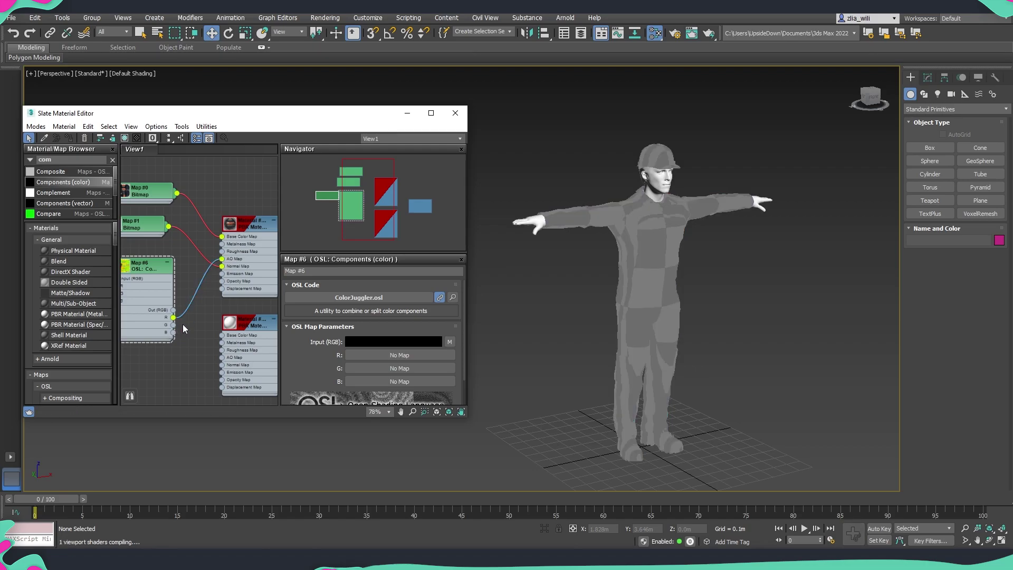
{"action": "left_click_drag", "start_coordinate": [173, 325], "coordinate": [224, 258]}
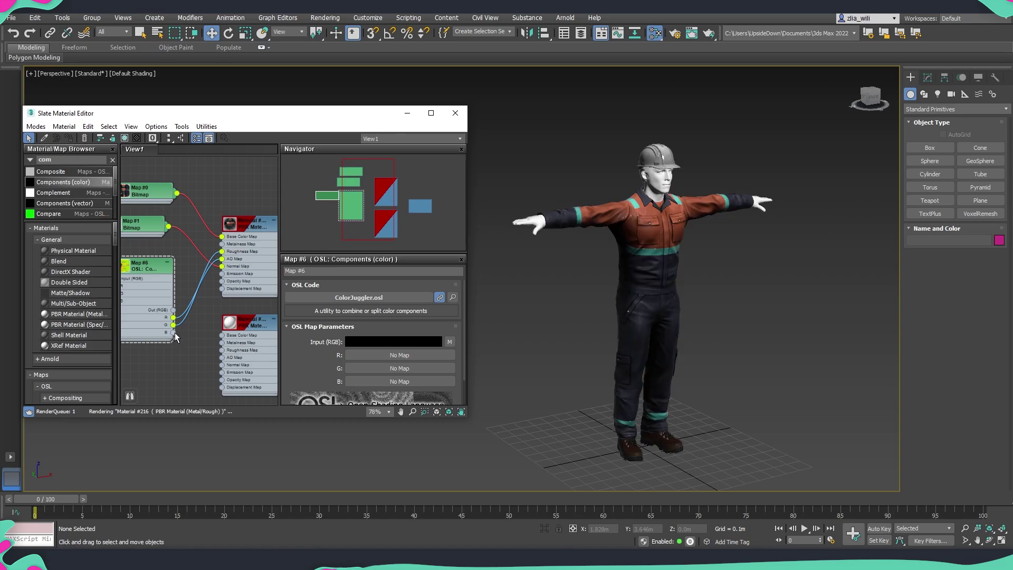
{"action": "left_click_drag", "start_coordinate": [174, 334], "coordinate": [222, 243]}
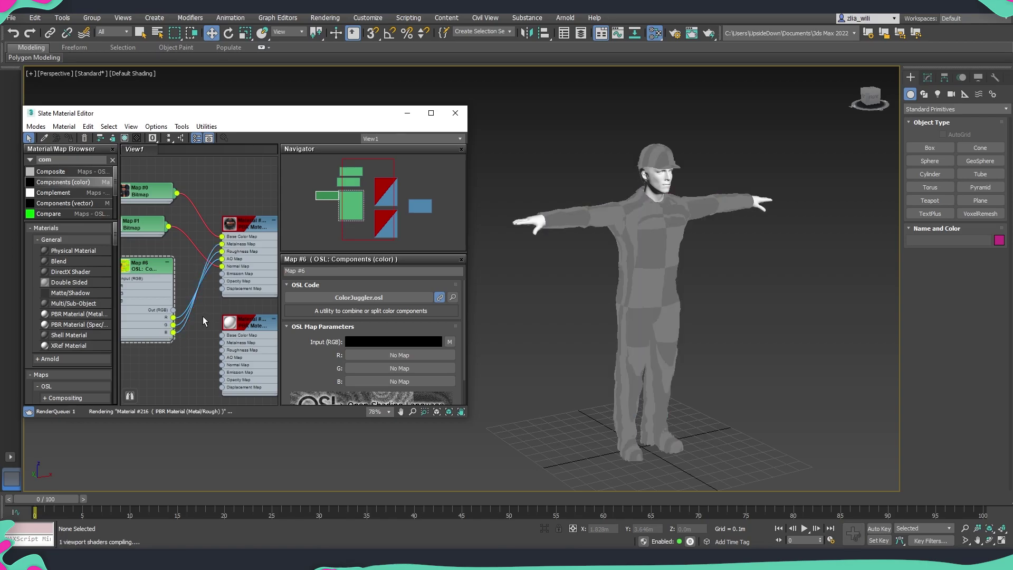
- Zoom and orbit around the textured worker, then bring up the viewport shading modes list
{"action": "left_click", "coordinate": [734, 333]}
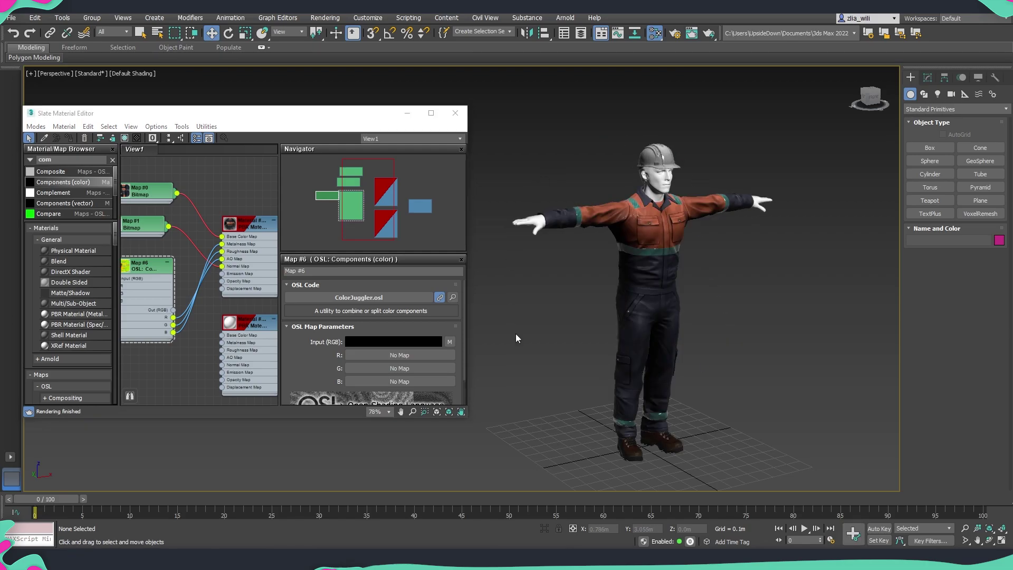
{"action": "scroll", "coordinate": [690, 317], "scroll_direction": "up", "scroll_amount": 5}
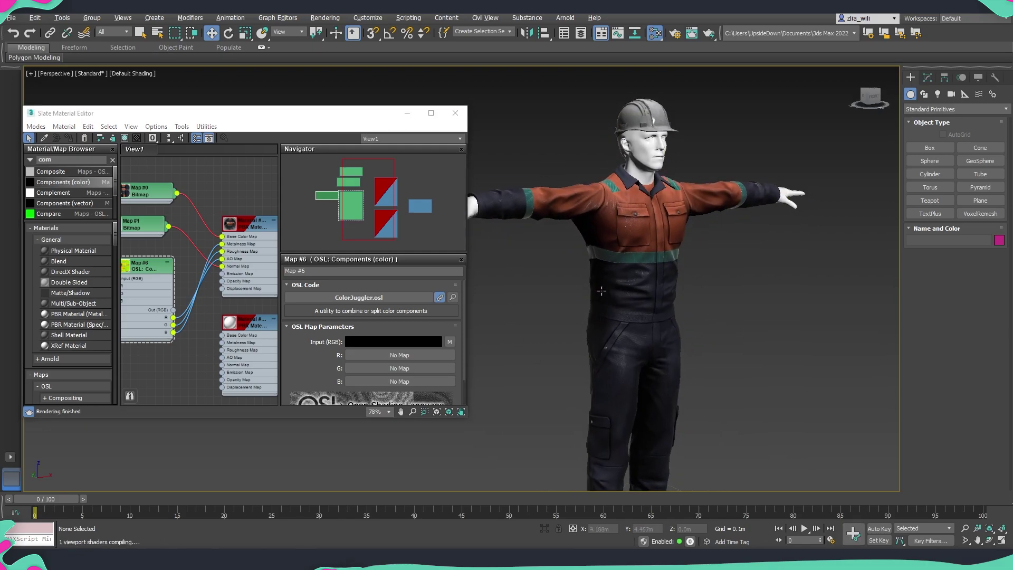
{"action": "middle_click_drag", "start_coordinate": [662, 295], "coordinate": [589, 305], "text": "alt"}
{"action": "scroll", "coordinate": [589, 305], "scroll_direction": "up", "scroll_amount": 3}
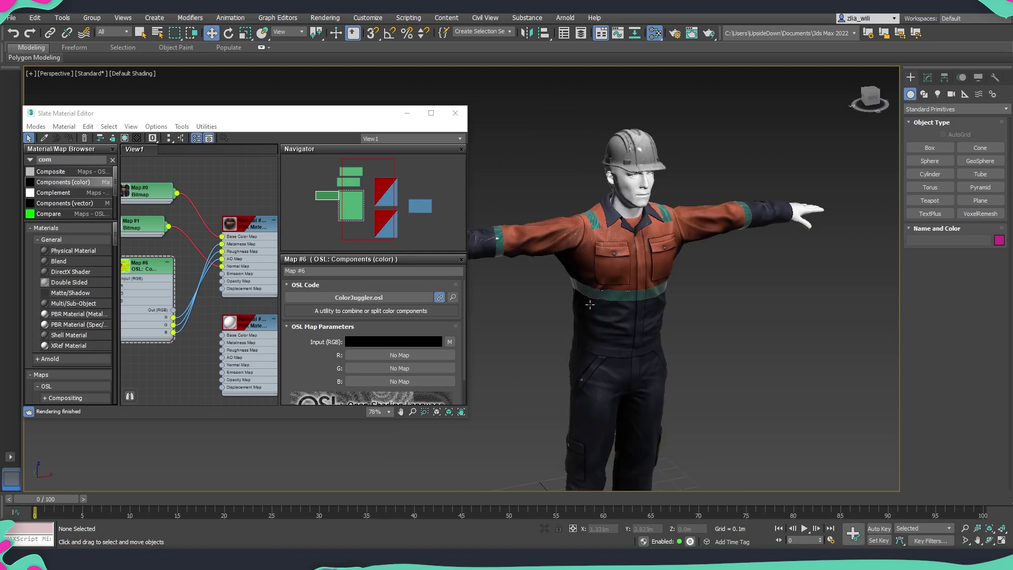
{"action": "scroll", "coordinate": [607, 304], "scroll_direction": "down", "scroll_amount": 5}
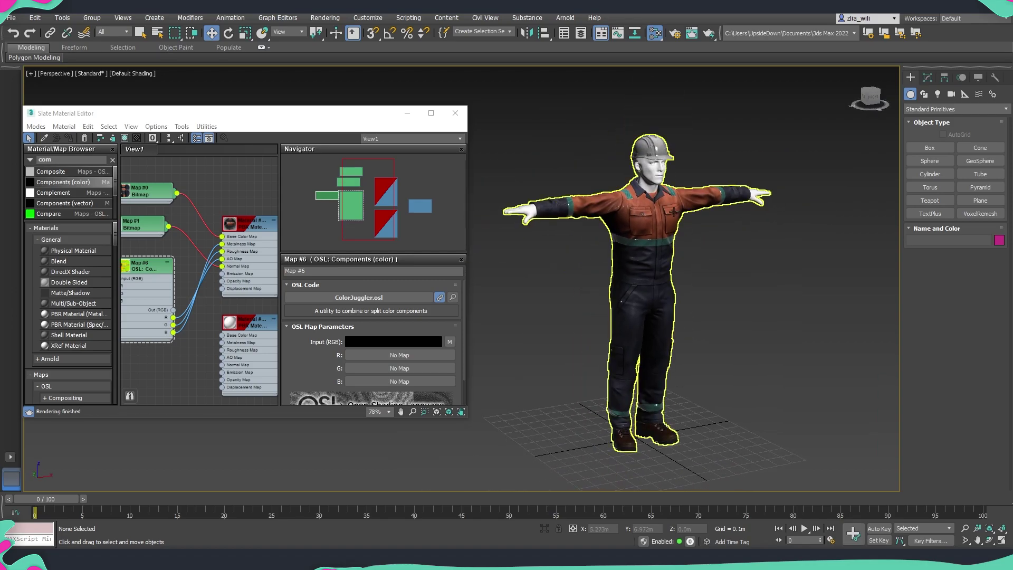
{"action": "scroll", "coordinate": [645, 218], "scroll_direction": "up", "scroll_amount": 5}
{"action": "scroll", "coordinate": [604, 225], "scroll_direction": "down", "scroll_amount": 5}
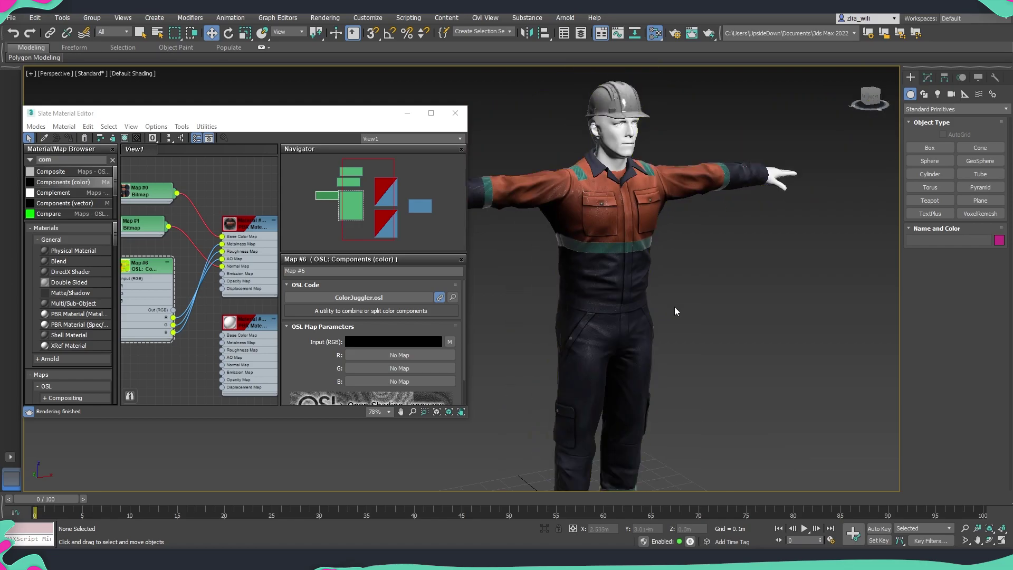
{"action": "middle_click_drag", "start_coordinate": [544, 266], "coordinate": [551, 267]}
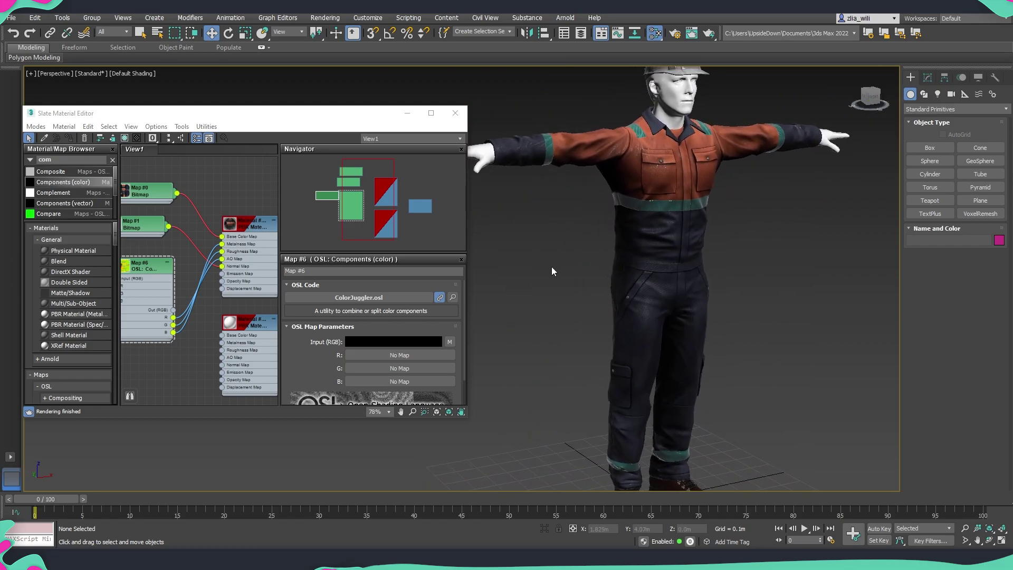
{"action": "left_click", "coordinate": [90, 73]}
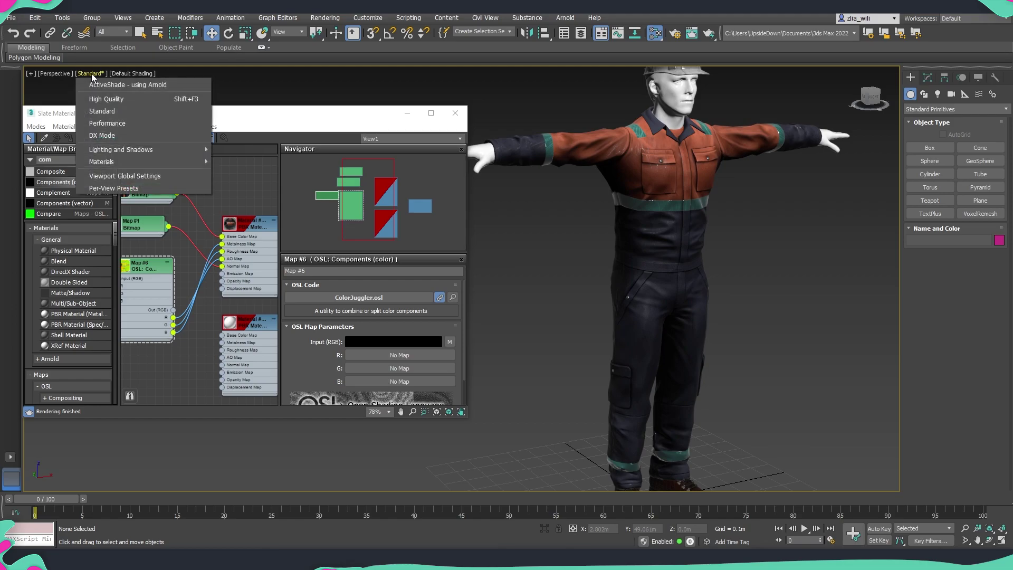
- Switch the viewport to High Quality shading and view the character from the side
{"action": "left_click", "coordinate": [109, 100]}
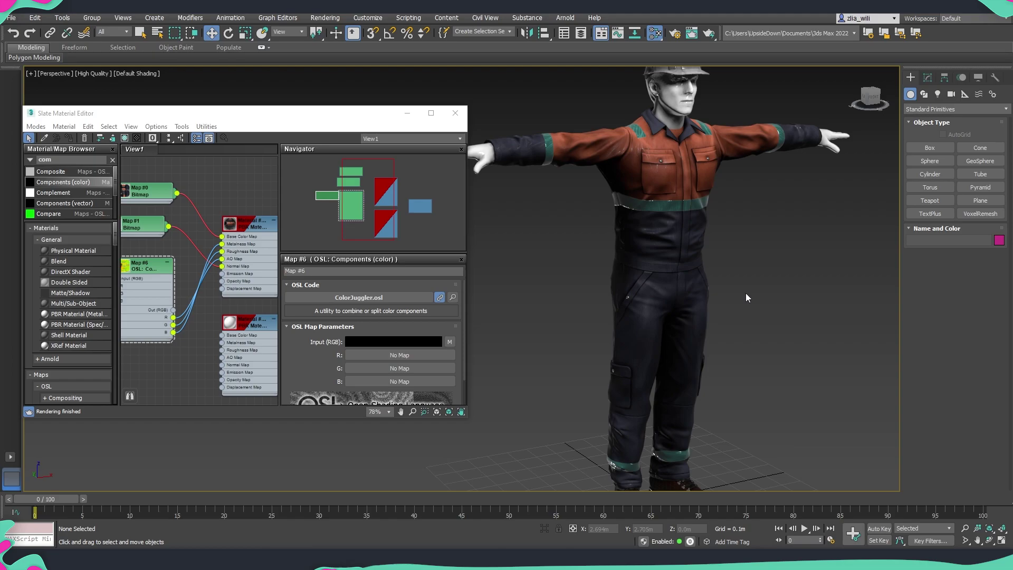
{"action": "middle_click_drag", "start_coordinate": [745, 293], "coordinate": [743, 369], "text": "ctrl+alt"}
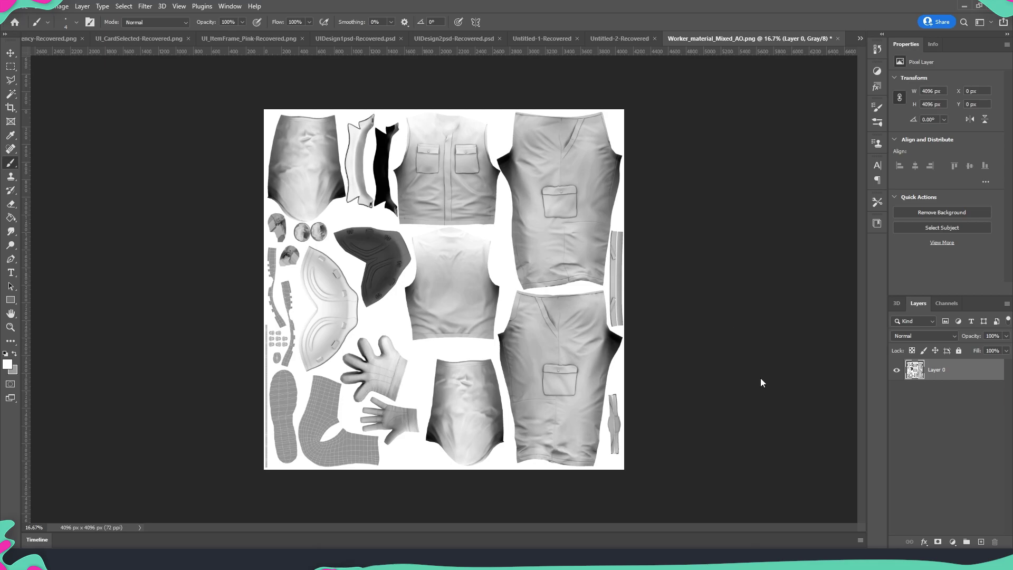
- Place and commit Worker_material_Roughness, hide its layer, and select Layer 0
{"action": "key", "text": "ctrl+t"}
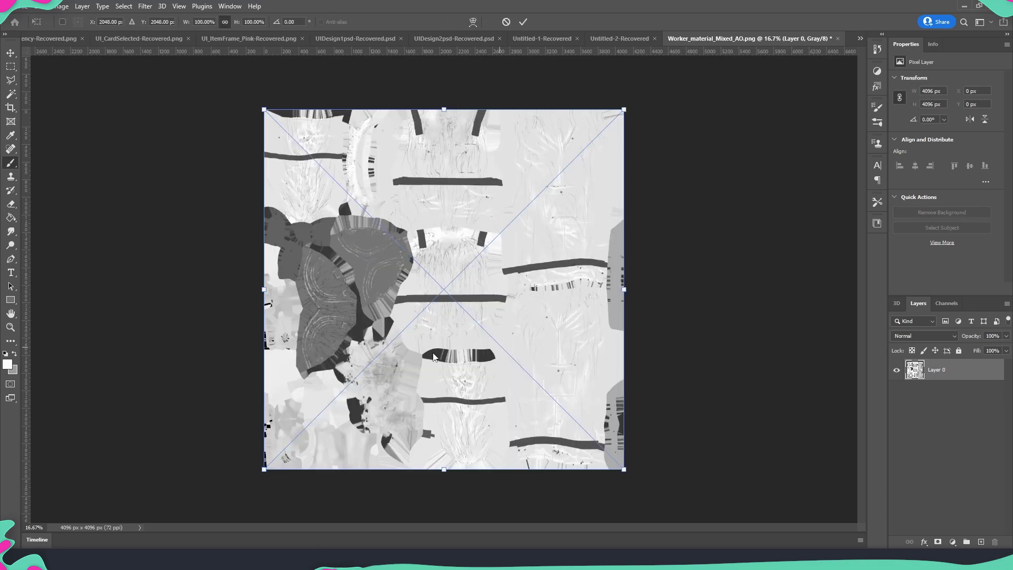
{"action": "key", "text": "Return"}
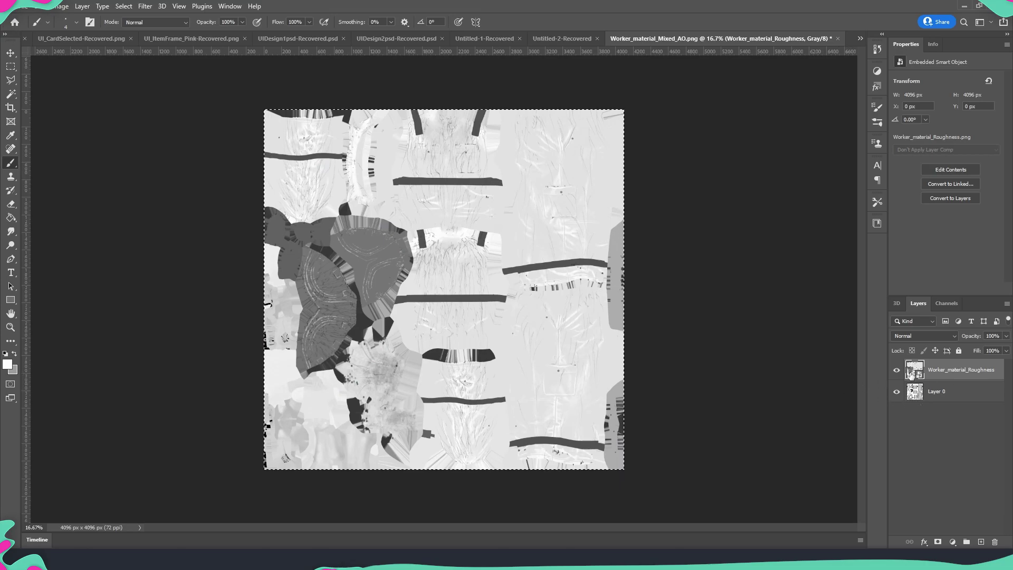
{"action": "left_click", "coordinate": [896, 370]}
{"action": "left_click", "coordinate": [925, 394]}
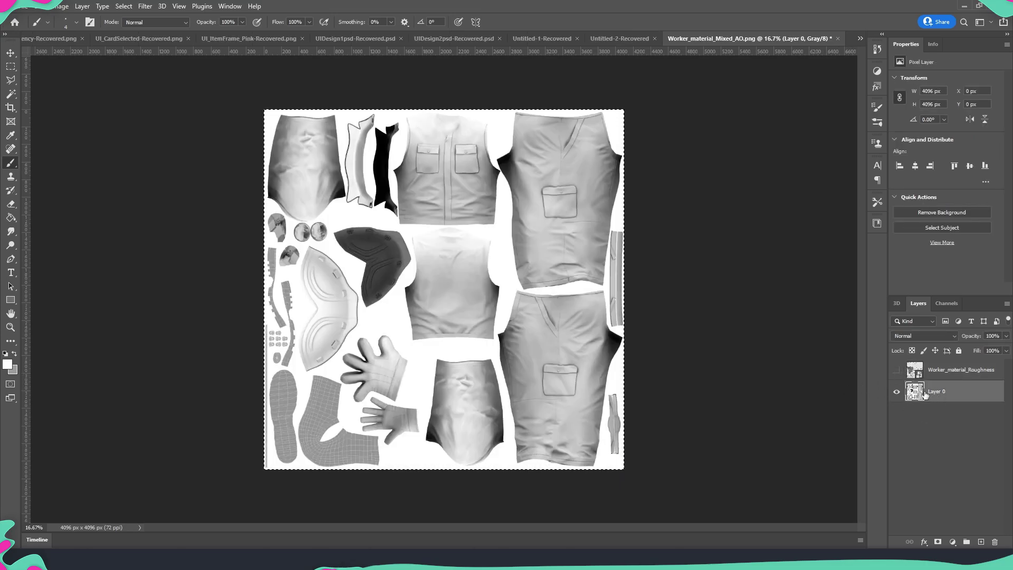
- Paste the roughness map into the Green channel, check the RGB composite, then select Blue
{"action": "left_click", "coordinate": [947, 304]}
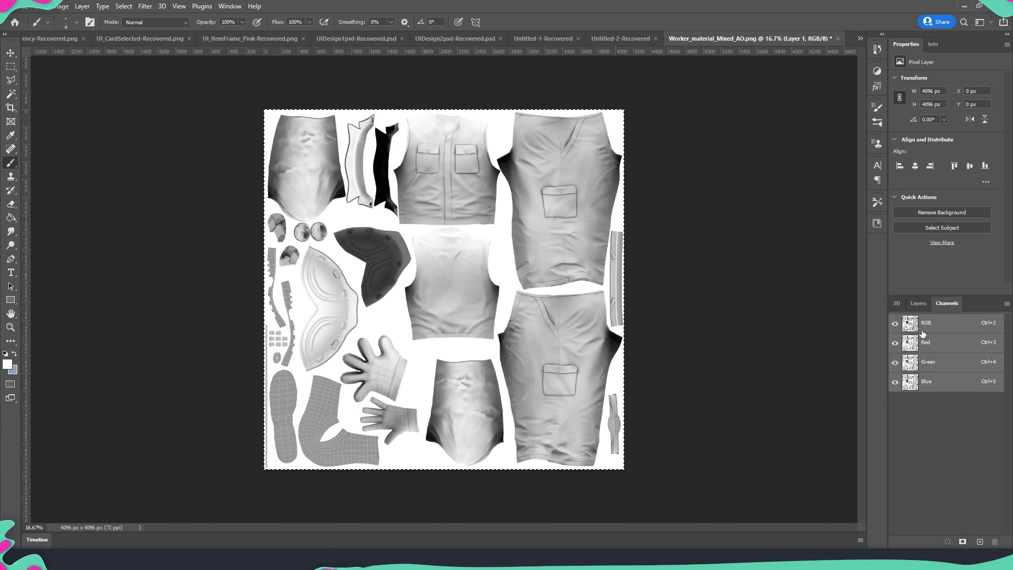
{"action": "left_click", "coordinate": [924, 346]}
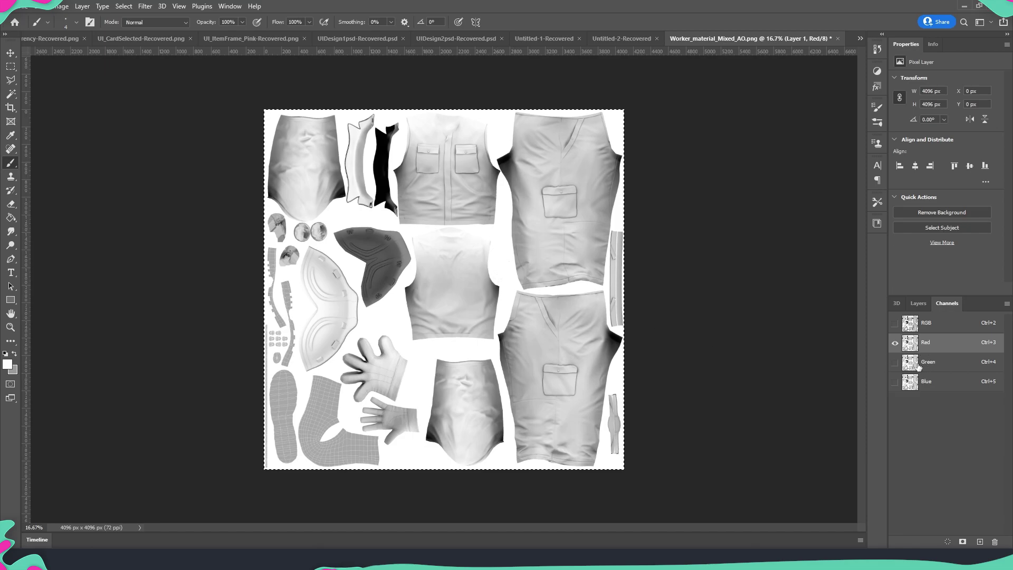
{"action": "left_click", "coordinate": [919, 367]}
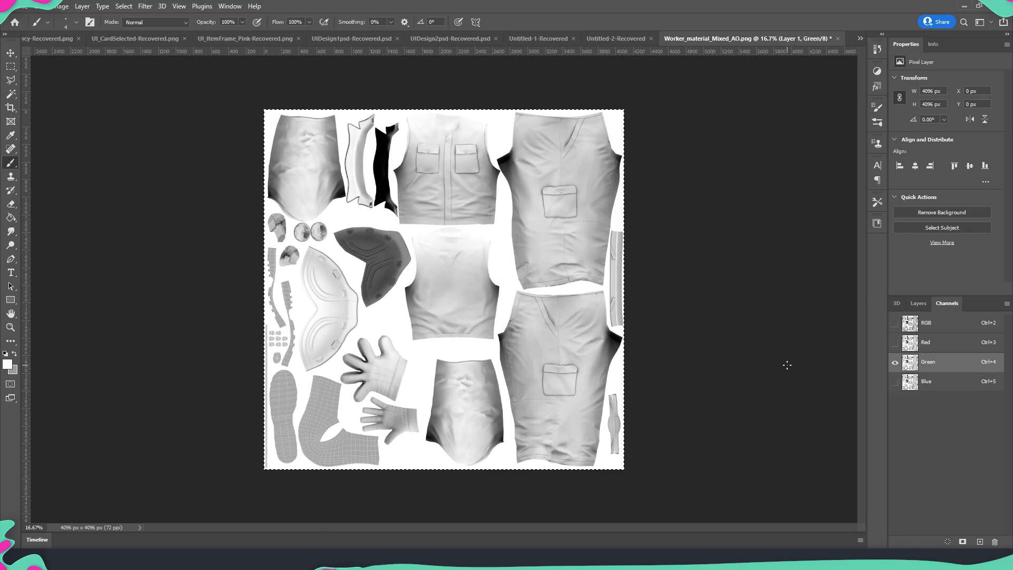
{"action": "key", "text": "ctrl+v"}
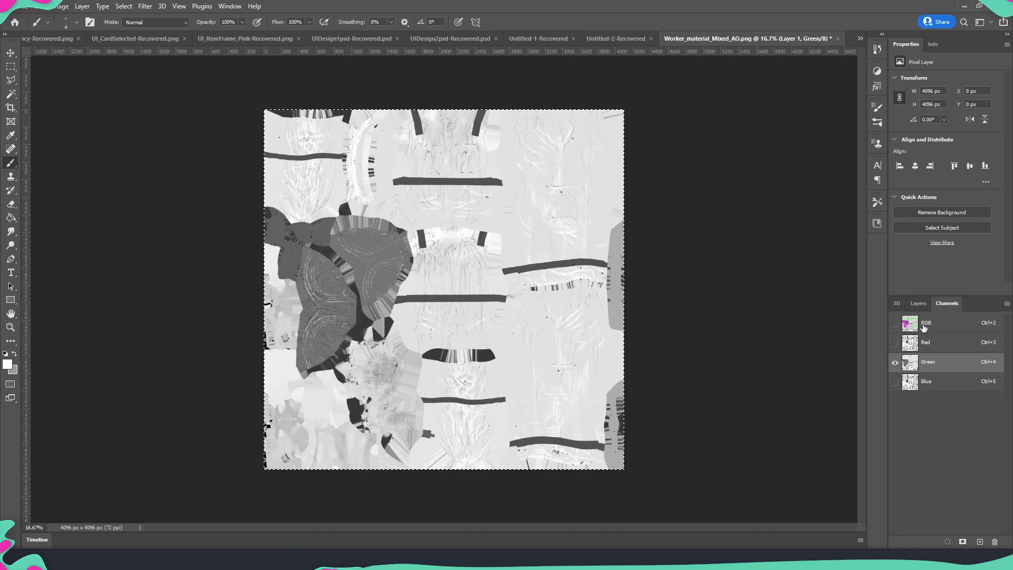
{"action": "left_click", "coordinate": [918, 302]}
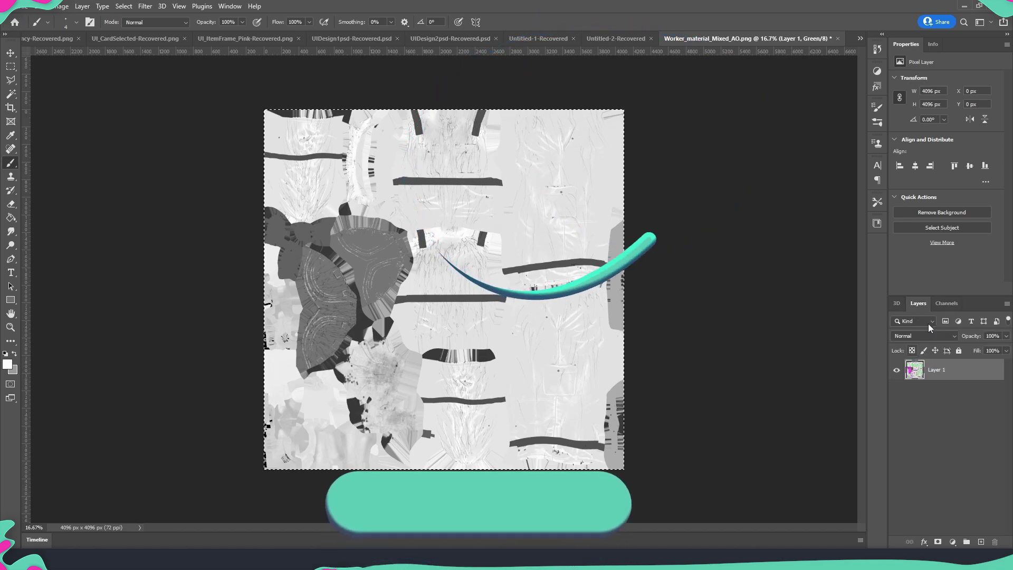
{"action": "left_click", "coordinate": [946, 303]}
{"action": "left_click", "coordinate": [926, 322]}
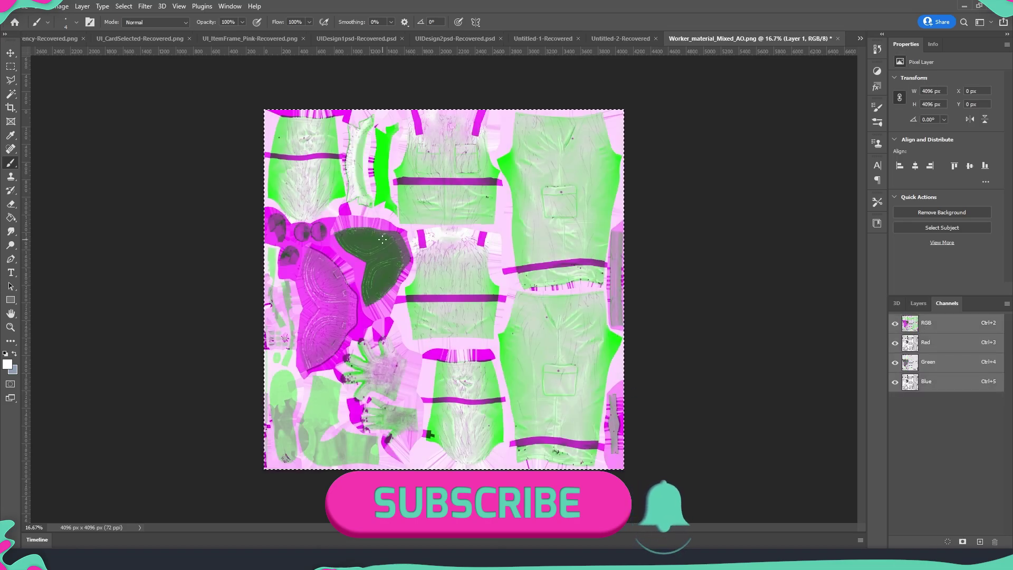
{"action": "left_click", "coordinate": [926, 381]}
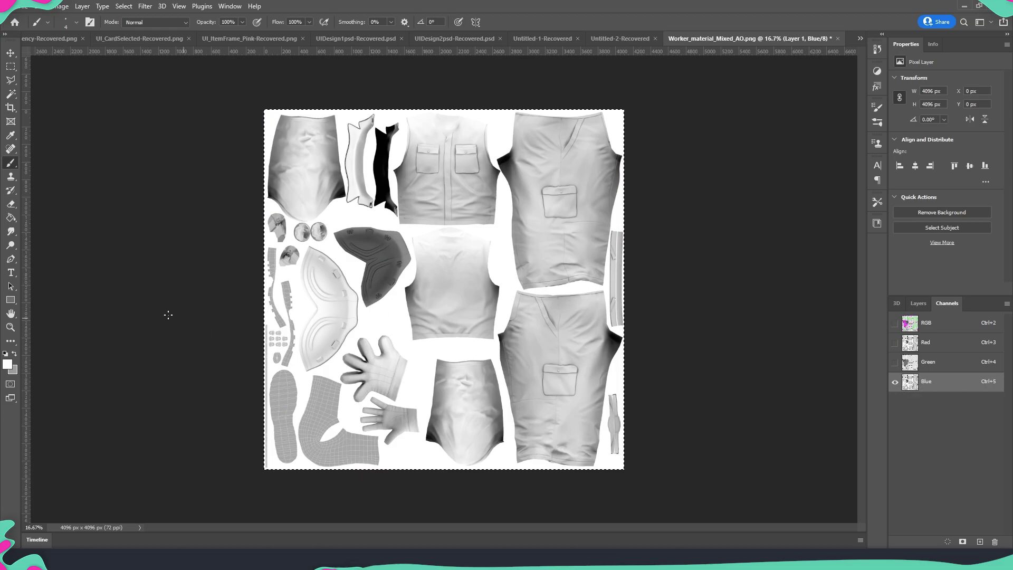
- Paint the Blue channel black (000000) with an 800 px brush, deselect and view RGB
{"action": "left_click", "coordinate": [7, 364]}
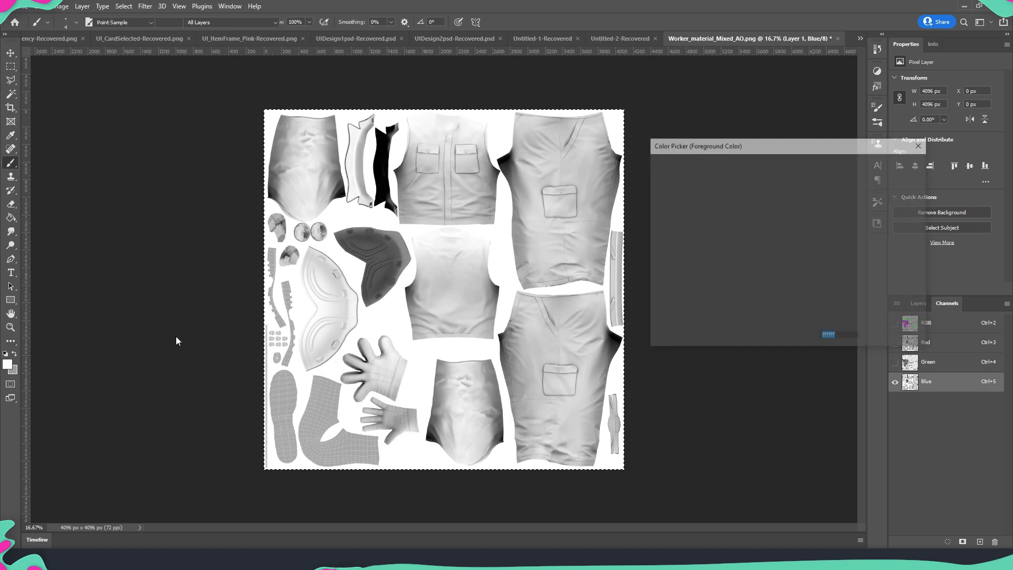
{"action": "type", "text": "000000"}
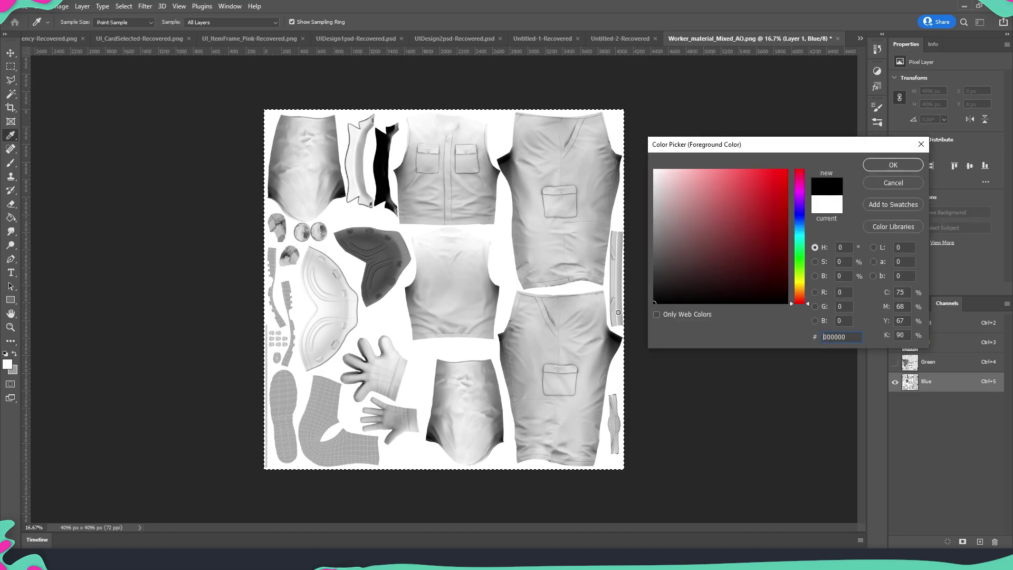
{"action": "left_click", "coordinate": [893, 164]}
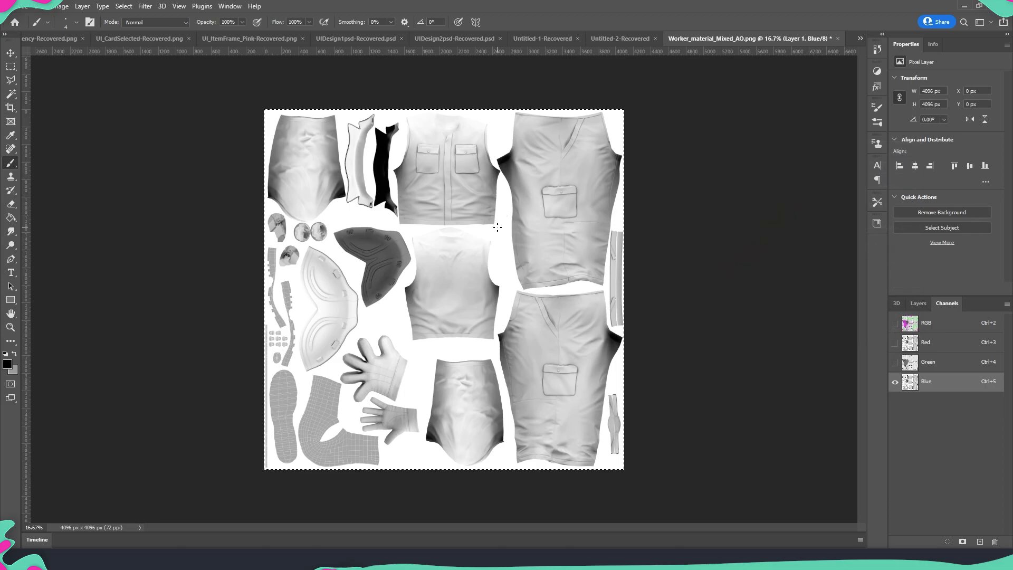
{"action": "key", "text": "bracketright"}
{"action": "key", "text": "bracketright"}
{"action": "key", "text": "bracketright"}
{"action": "key", "text": "bracketright"}
{"action": "key", "text": "bracketright"}
{"action": "key", "text": "bracketright"}
{"action": "key", "text": "bracketright"}
{"action": "key", "text": "bracketright"}
{"action": "key", "text": "bracketright"}
{"action": "key", "text": "bracketright"}
{"action": "key", "text": "bracketright"}
{"action": "key", "text": "bracketright"}
{"action": "key", "text": "bracketright"}
{"action": "key", "text": "bracketright"}
{"action": "key", "text": "bracketright"}
{"action": "key", "text": "bracketright"}
{"action": "key", "text": "bracketright"}
{"action": "key", "text": "bracketright"}
{"action": "key", "text": "bracketright"}
{"action": "key", "text": "bracketright"}
{"action": "mouse_move", "coordinate": [260, 143]}
{"action": "left_mouse_down"}
{"action": "mouse_move", "coordinate": [525, 172]}
{"action": "mouse_move", "coordinate": [176, 214]}
{"action": "mouse_move", "coordinate": [529, 244]}
{"action": "mouse_move", "coordinate": [476, 316]}
{"action": "mouse_move", "coordinate": [197, 319]}
{"action": "mouse_move", "coordinate": [390, 421]}
{"action": "mouse_move", "coordinate": [653, 468]}
{"action": "mouse_move", "coordinate": [572, 432]}
{"action": "left_mouse_up"}
{"action": "key", "text": "ctrl+d"}
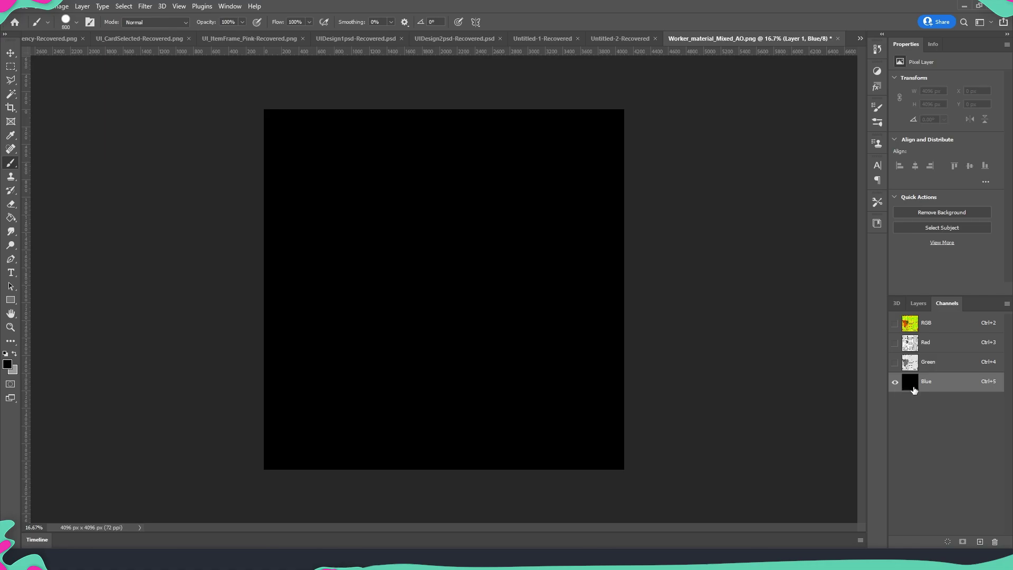
{"action": "left_click", "coordinate": [921, 324]}
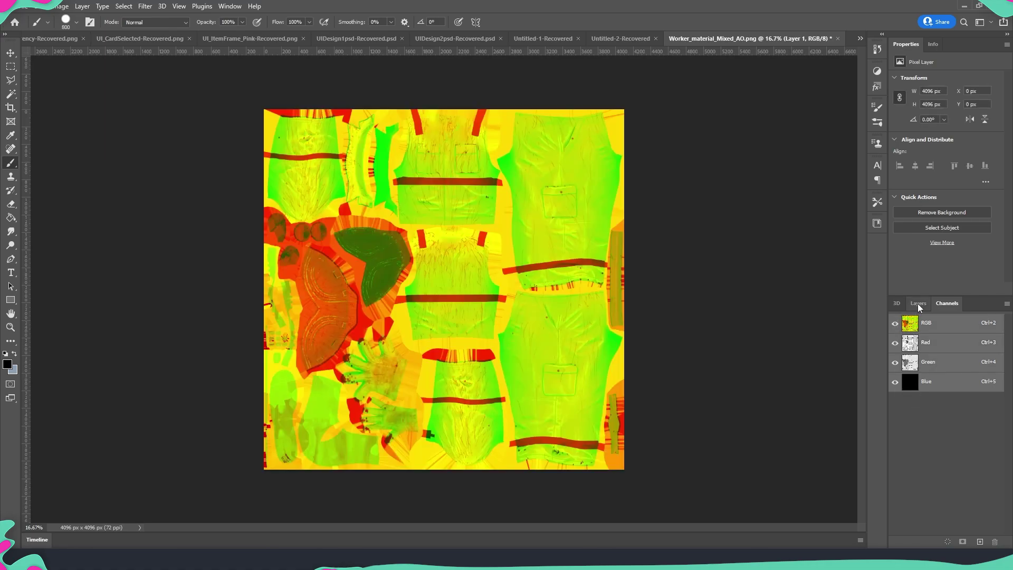